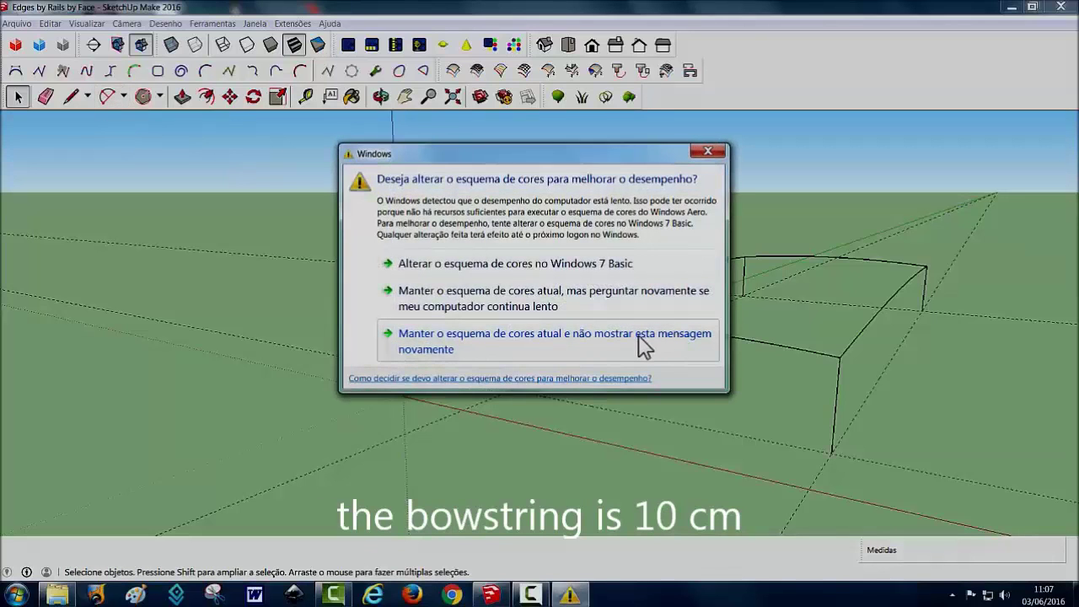
Dismiss the Windows colour-scheme warning, keeping the current scheme and hiding the message permanently.
{"action": "left_click", "coordinate": [642, 345]}
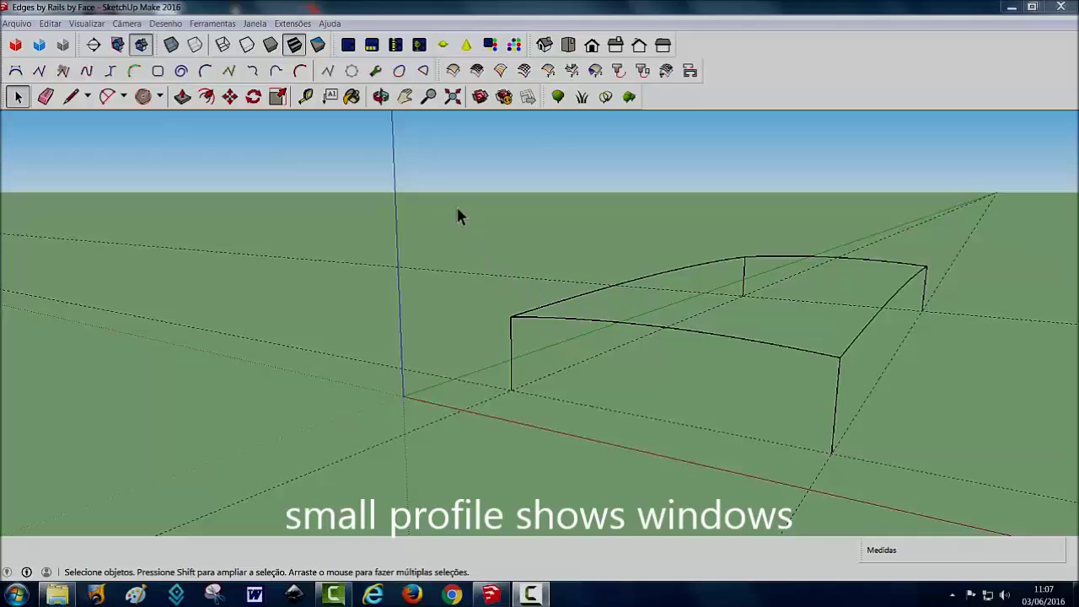
Narrow the camera field of view to 10 degrees.
{"action": "left_click", "coordinate": [429, 93]}
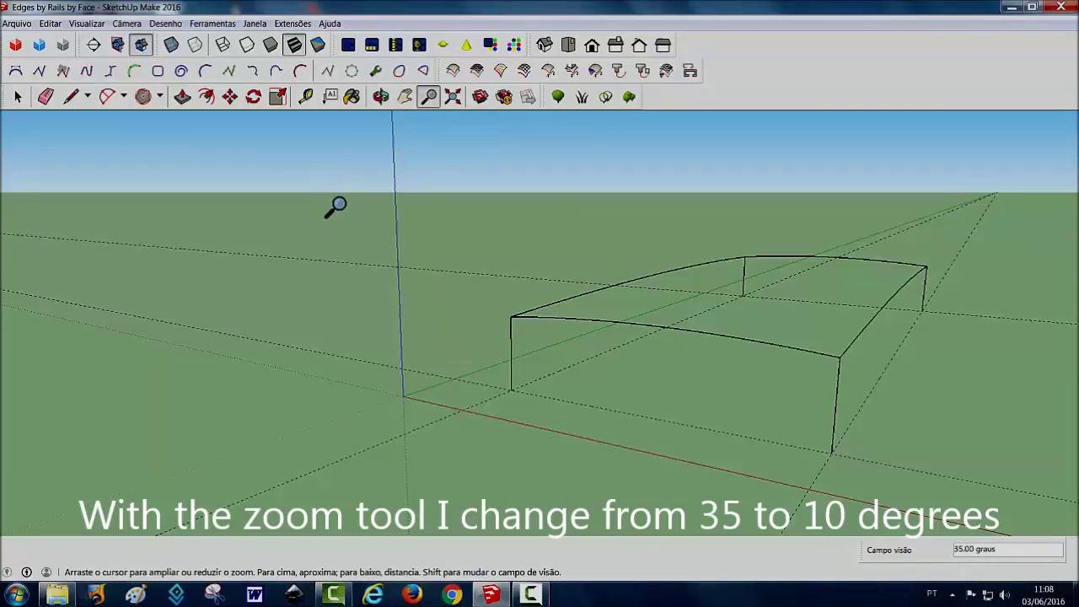
{"action": "type", "text": "1"}
{"action": "type", "text": "0"}
{"action": "key", "text": "Return"}
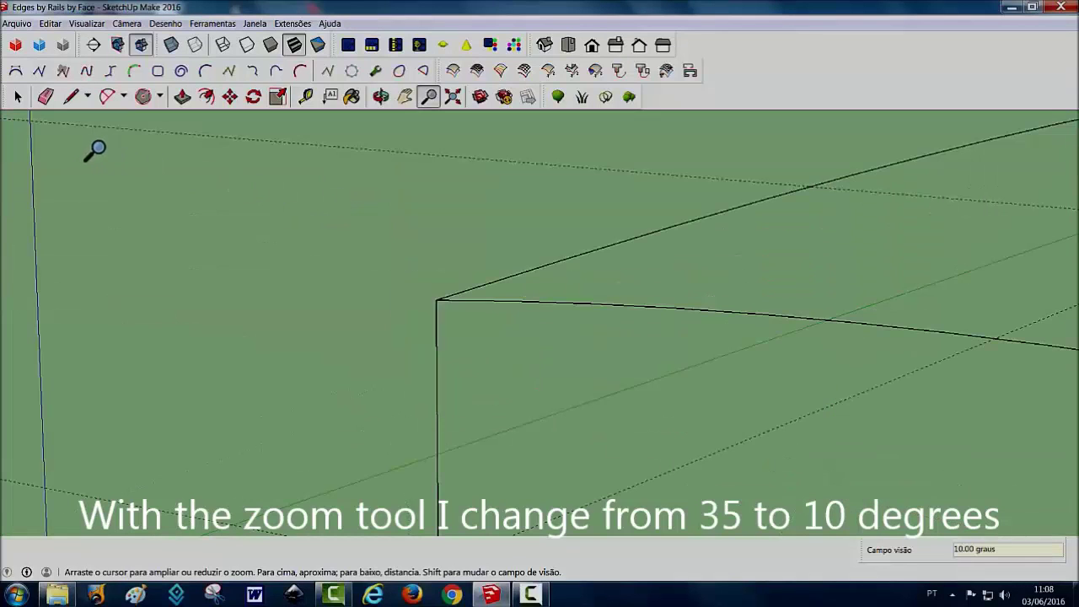
Draw a hexagon of 0.02 m inscribed radius on the ground beside the front post.
{"action": "left_click", "coordinate": [143, 98]}
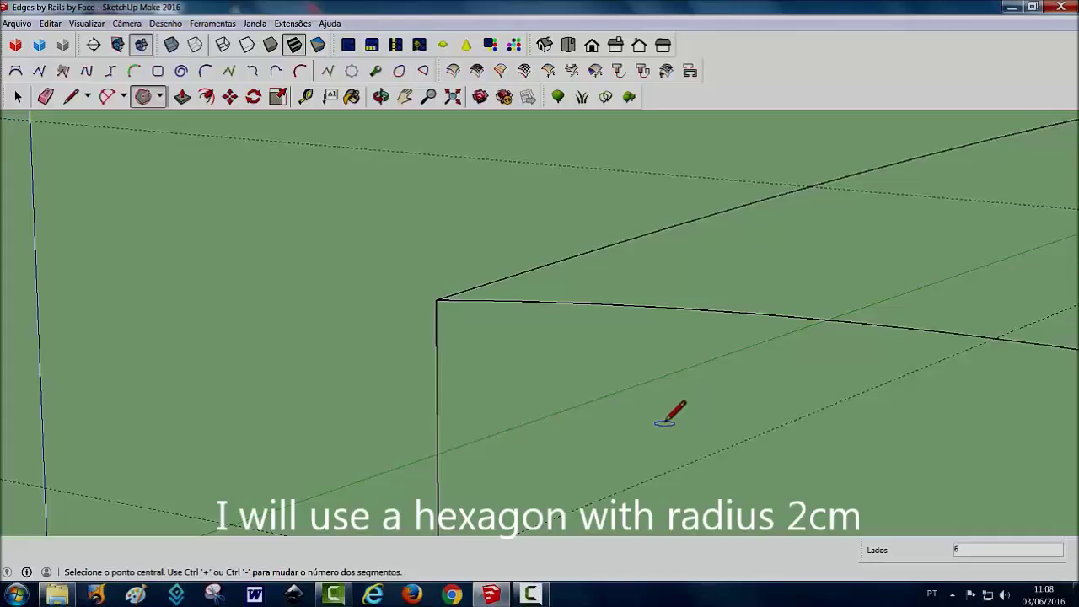
{"action": "left_click", "coordinate": [664, 422]}
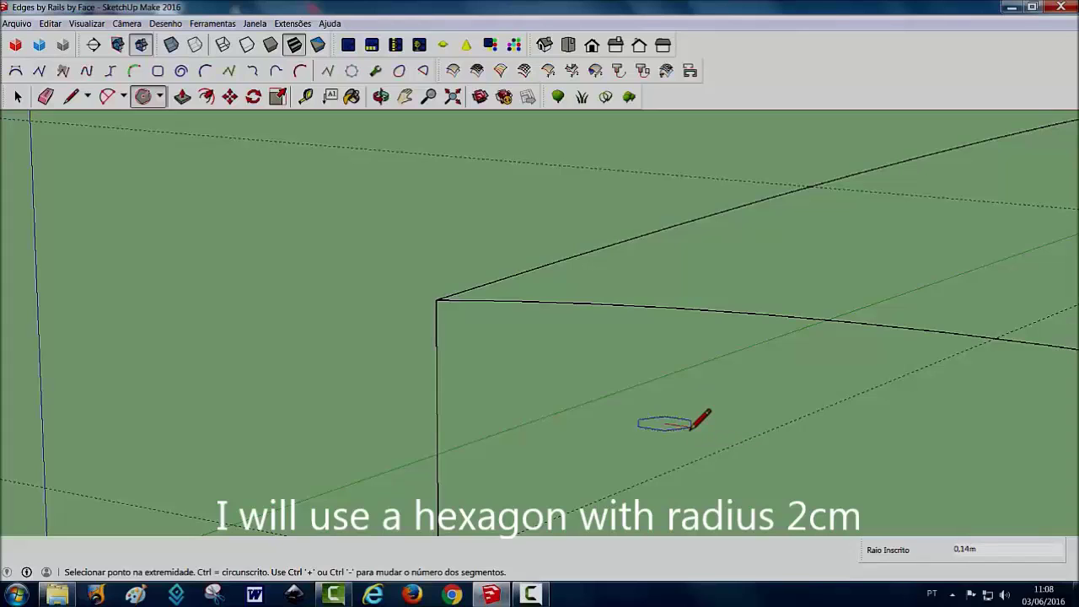
{"action": "type", "text": "0."}
{"action": "type", "text": "0"}
{"action": "type", "text": "2"}
{"action": "key", "text": "Return"}
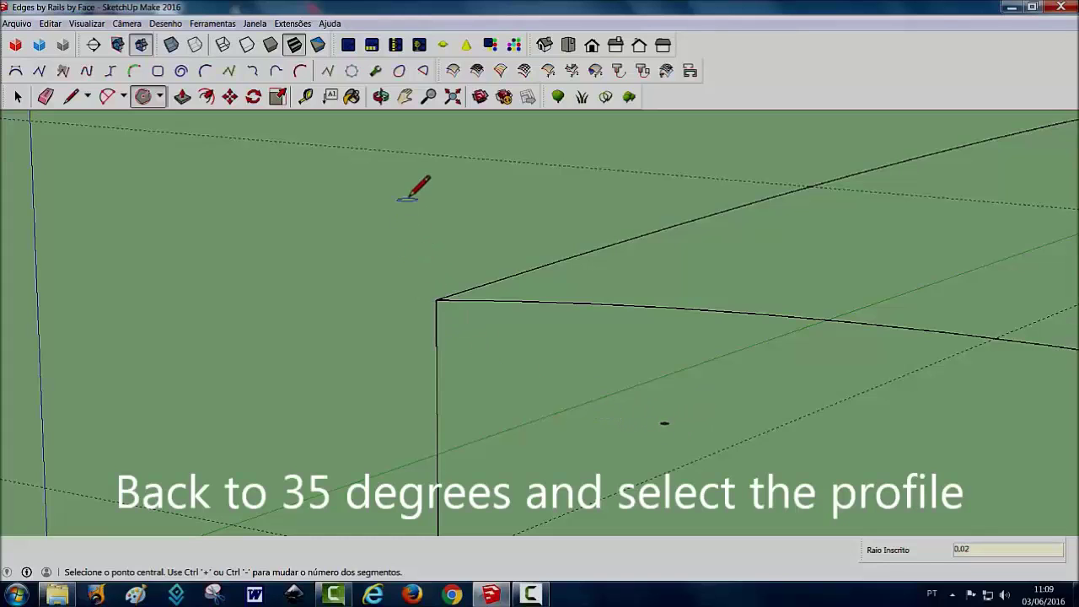
Widen the camera field of view back to 35 degrees to show the whole frame.
{"action": "left_click", "coordinate": [430, 93]}
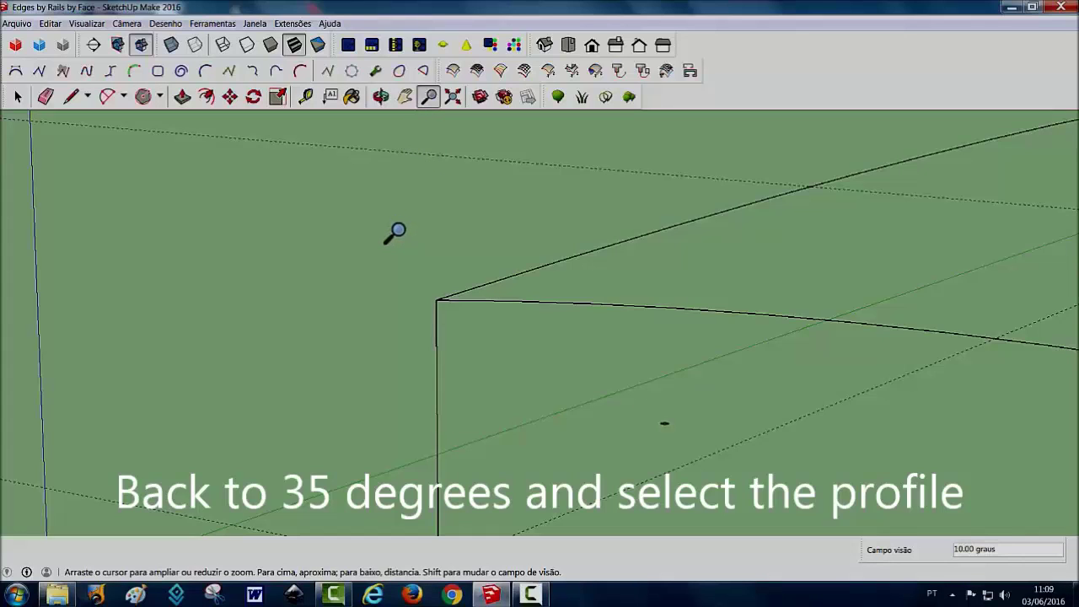
{"action": "type", "text": "35"}
{"action": "key", "text": "Return"}
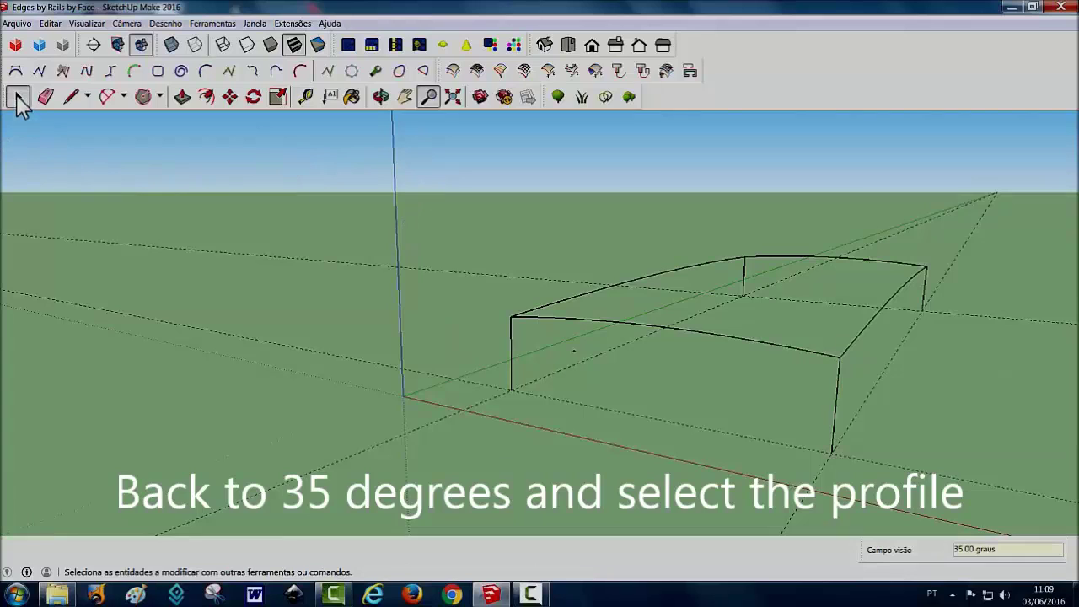
{"action": "left_click", "coordinate": [19, 98]}
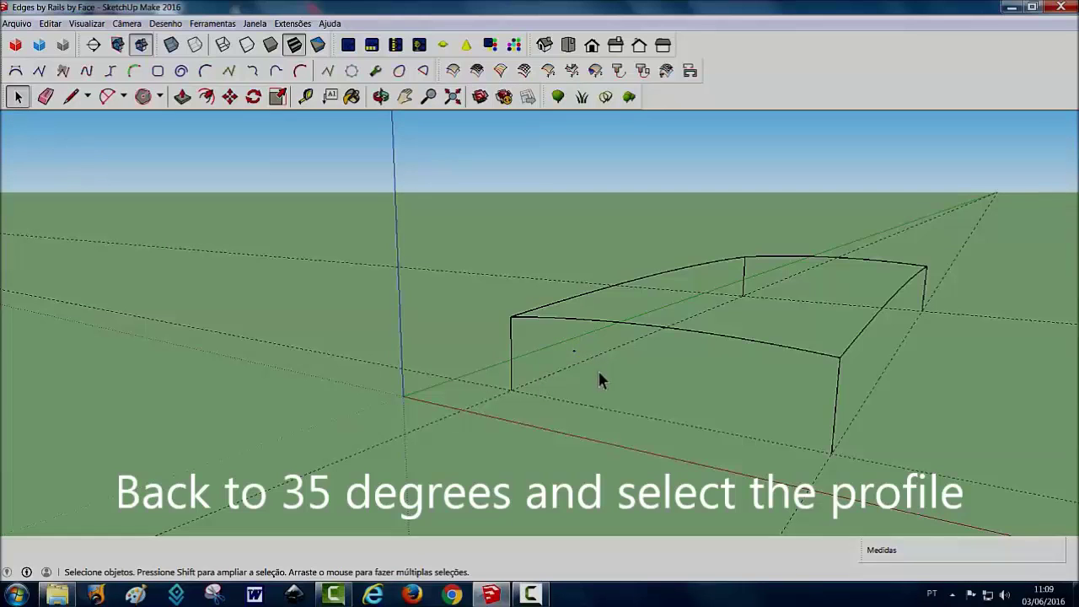
Run Extrude Edges by Rails by Face with front profile, left and right rails, and back melding profile.
{"action": "left_click", "coordinate": [667, 71]}
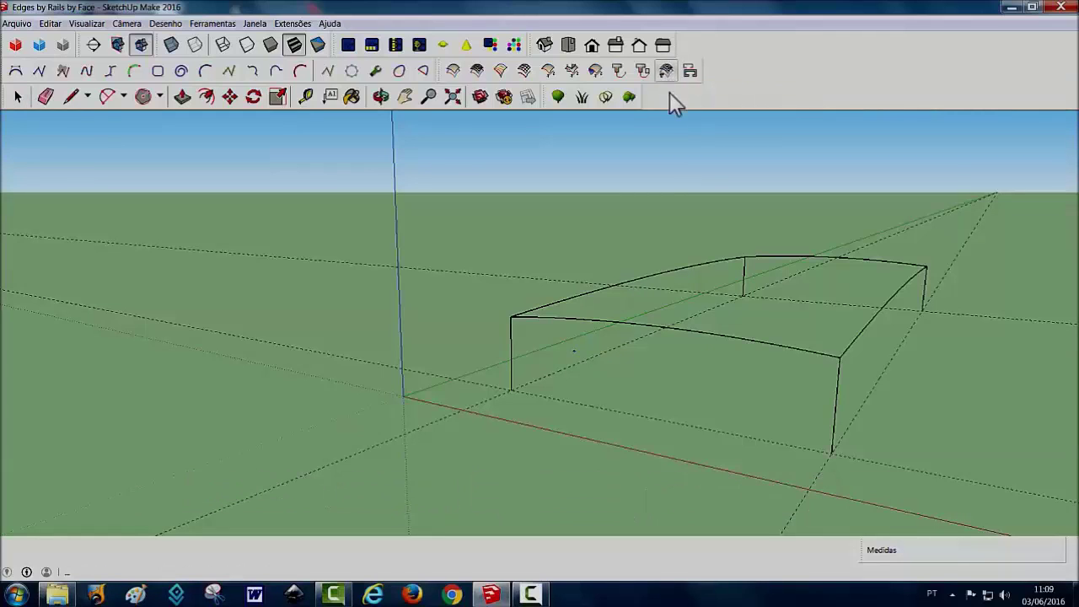
{"action": "left_click", "coordinate": [678, 329]}
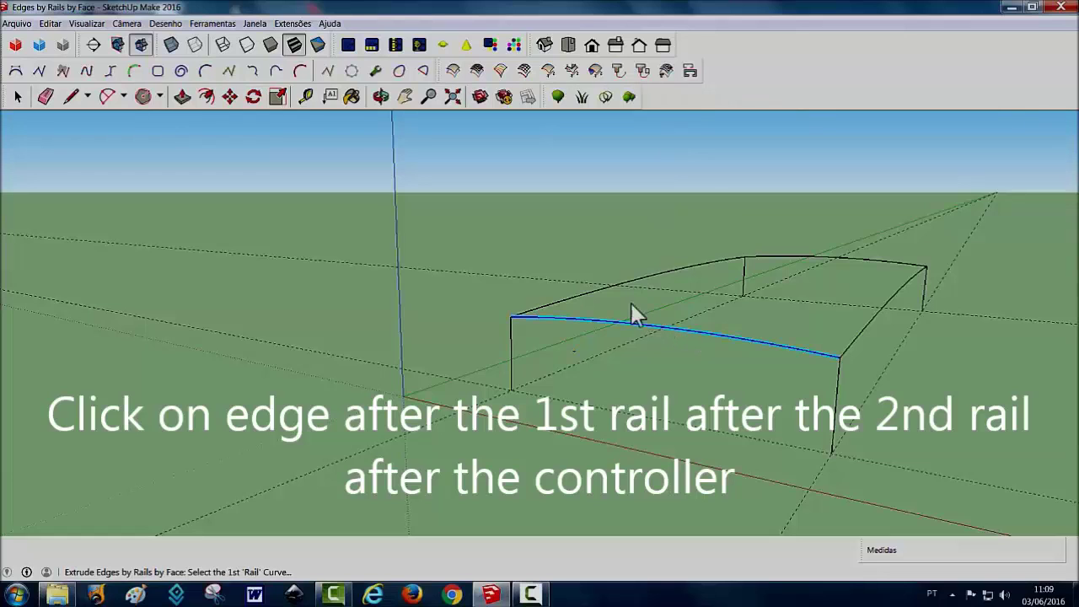
{"action": "left_click", "coordinate": [610, 285]}
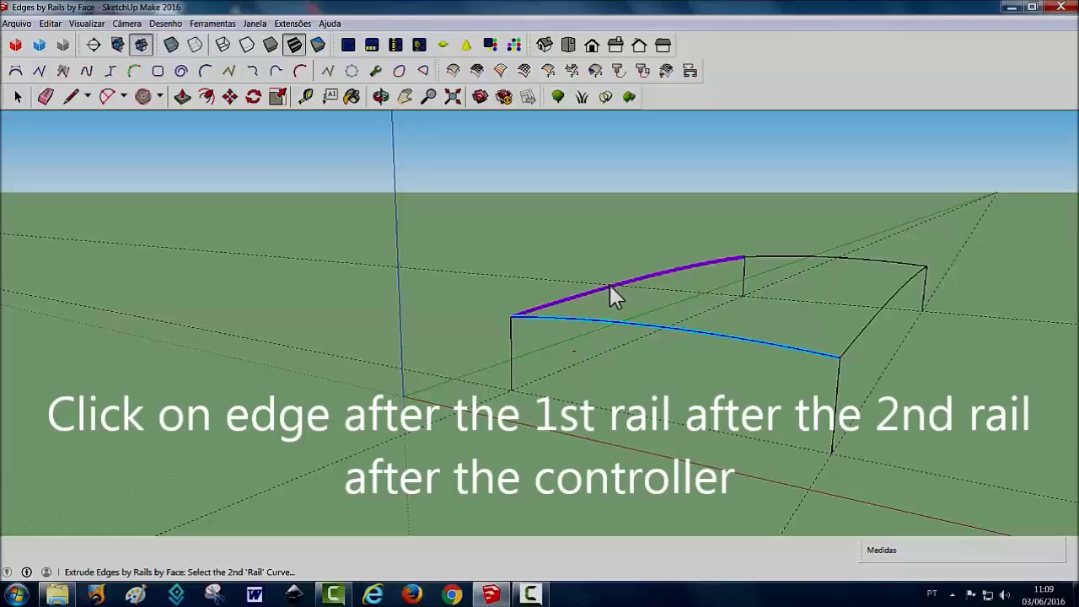
{"action": "left_click", "coordinate": [864, 338]}
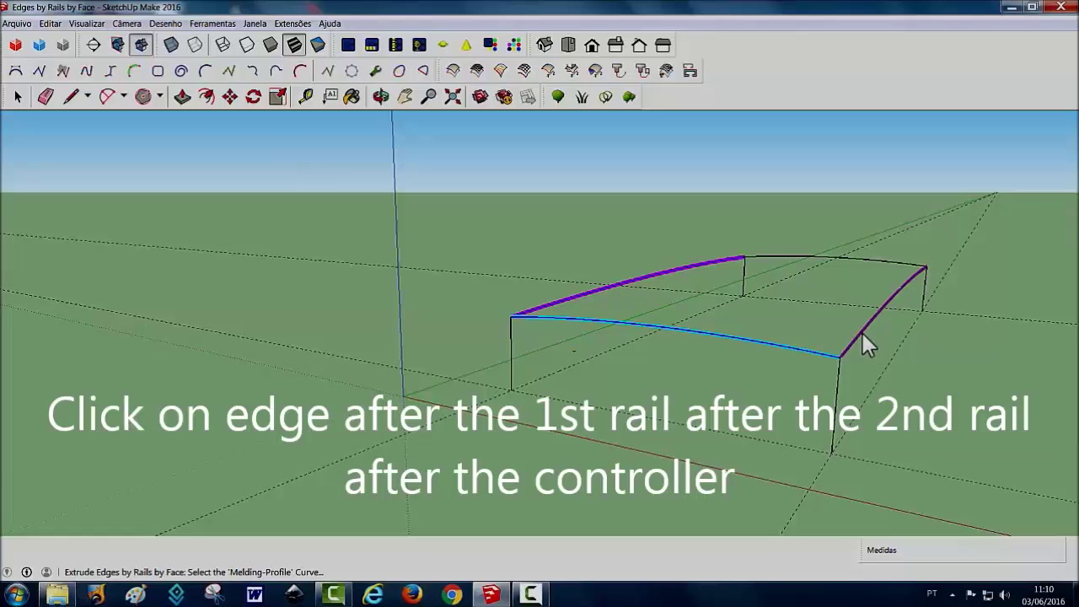
{"action": "left_click", "coordinate": [865, 258]}
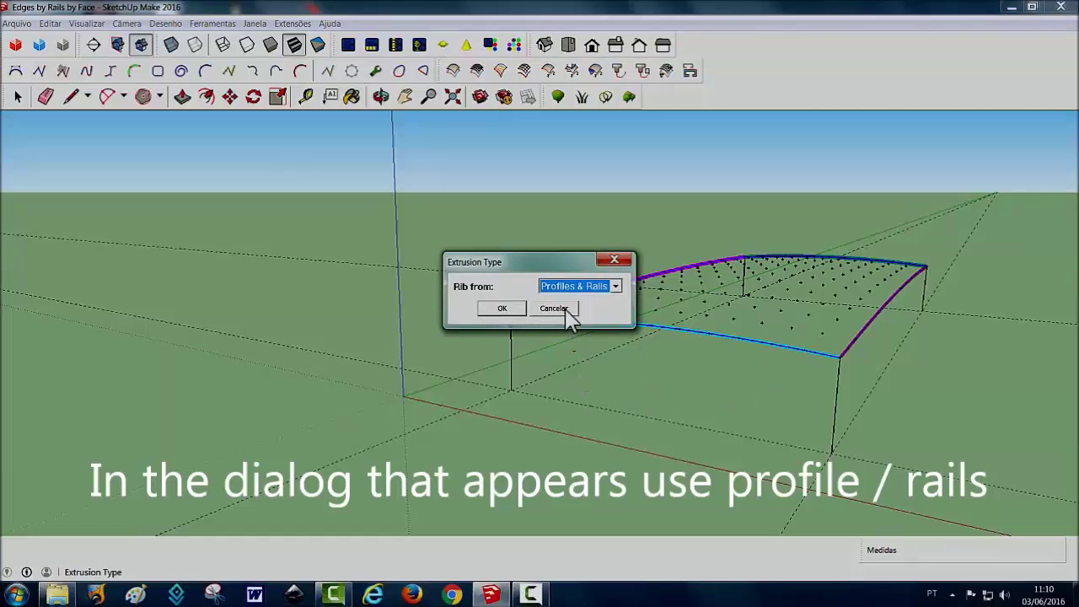
Keep Profiles & Rails as the rib source and keep the original curves.
{"action": "left_click", "coordinate": [614, 287]}
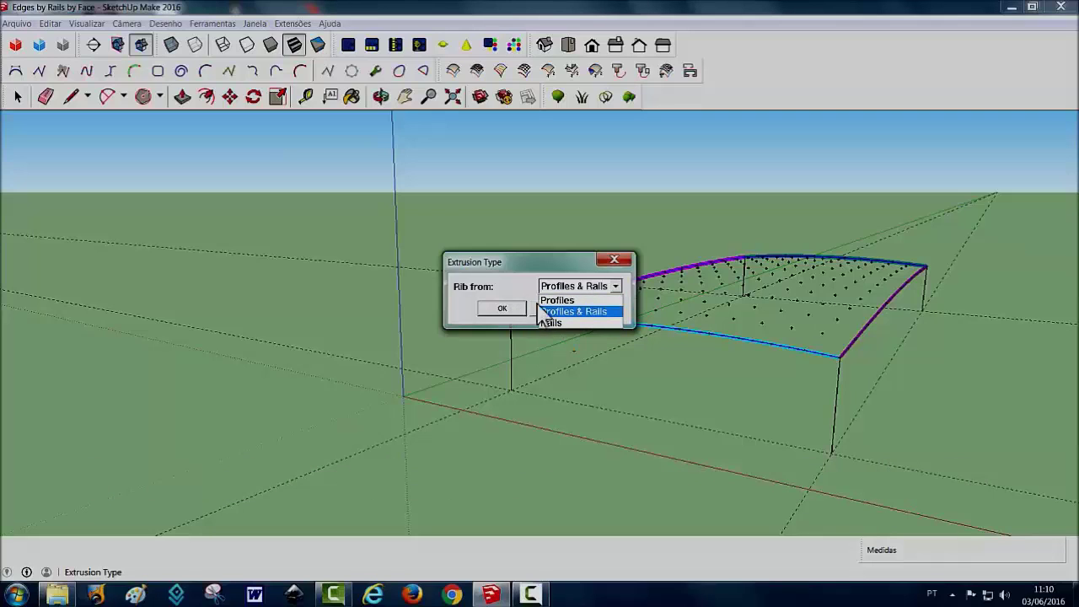
{"action": "left_click", "coordinate": [586, 287]}
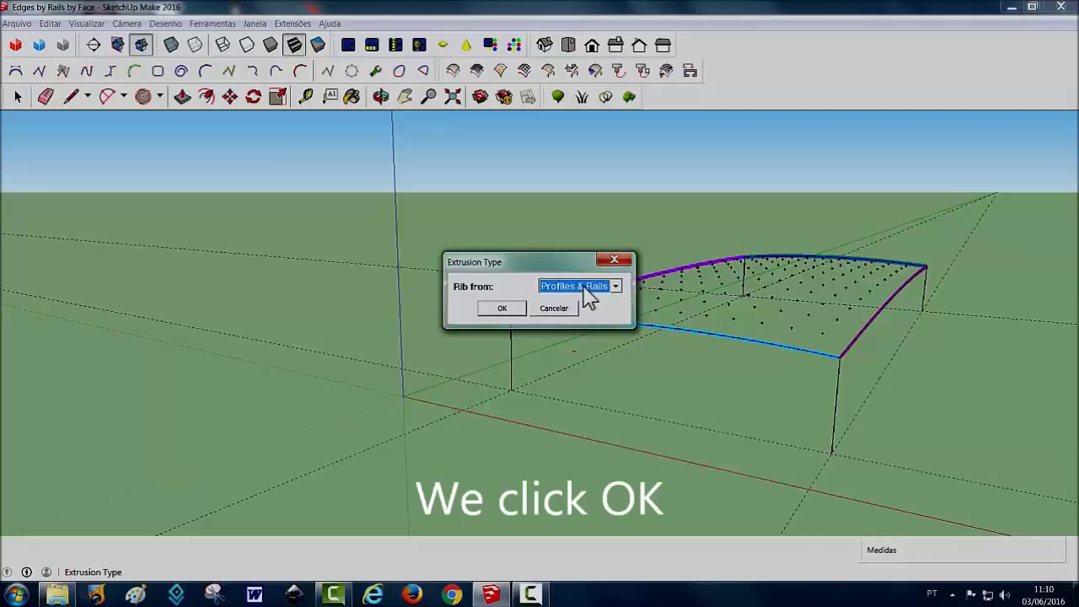
{"action": "left_click", "coordinate": [503, 310]}
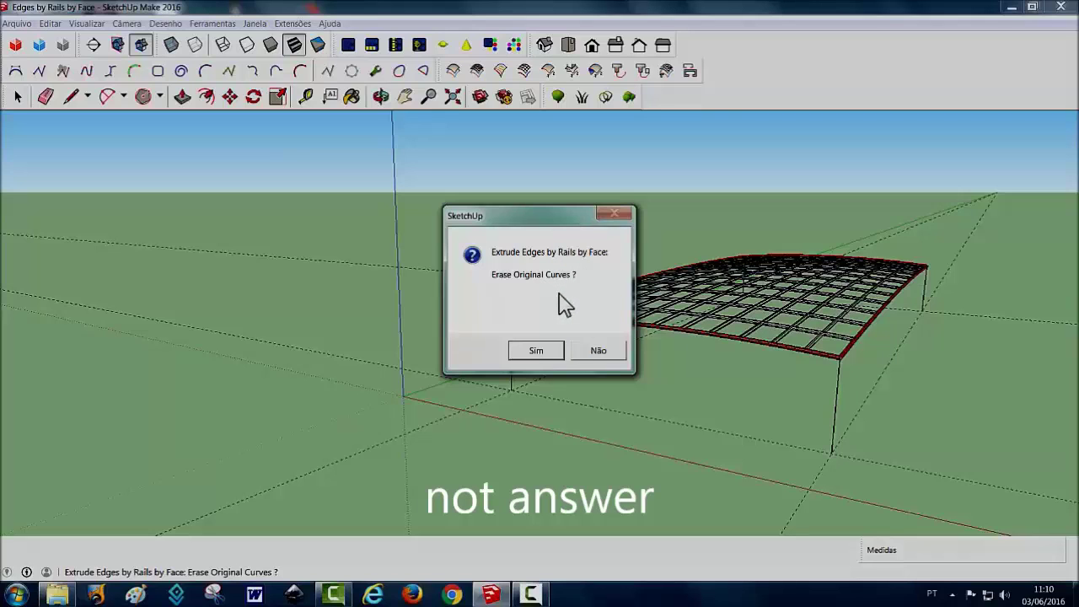
{"action": "left_click", "coordinate": [595, 356]}
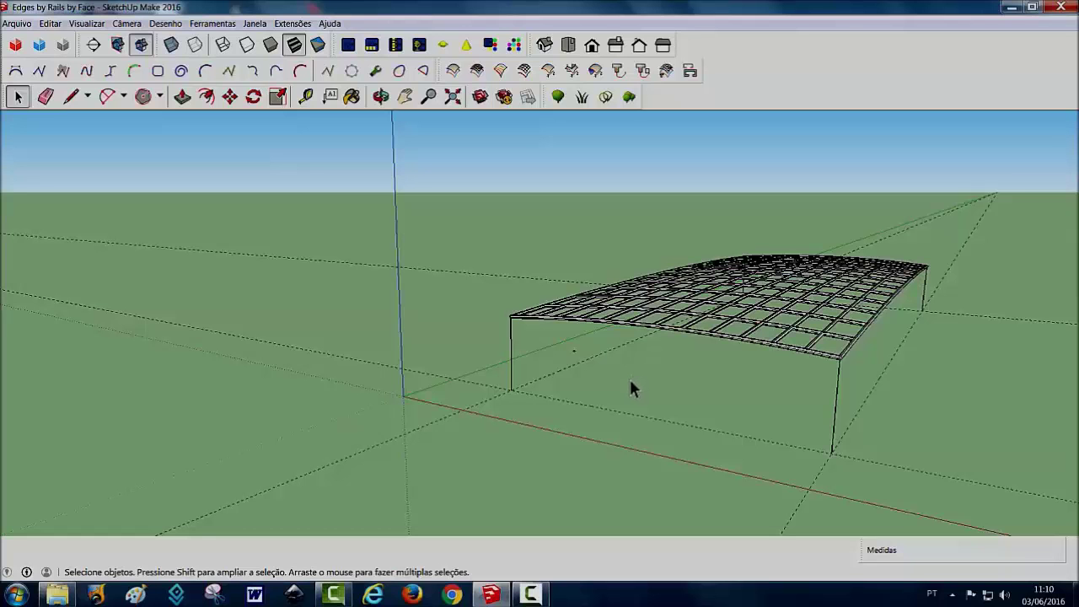
{"action": "mouse_move", "coordinate": [619, 390]}
{"action": "middle_mouse_down"}
{"action": "mouse_move", "coordinate": [732, 398]}
{"action": "mouse_move", "coordinate": [717, 403]}
{"action": "middle_mouse_up"}
{"action": "scroll", "coordinate": [707, 405], "scroll_direction": "up", "scroll_amount": 2}
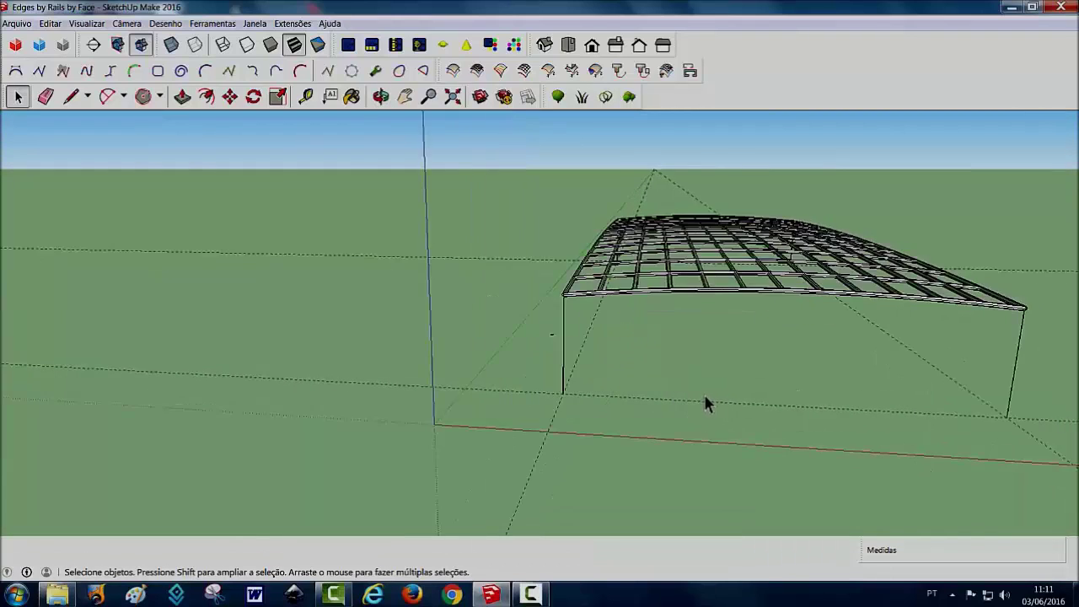
{"action": "scroll", "coordinate": [707, 403], "scroll_direction": "up", "scroll_amount": 2}
{"action": "scroll", "coordinate": [709, 403], "scroll_direction": "up", "scroll_amount": 2}
{"action": "scroll", "coordinate": [711, 402], "scroll_direction": "up", "scroll_amount": 2}
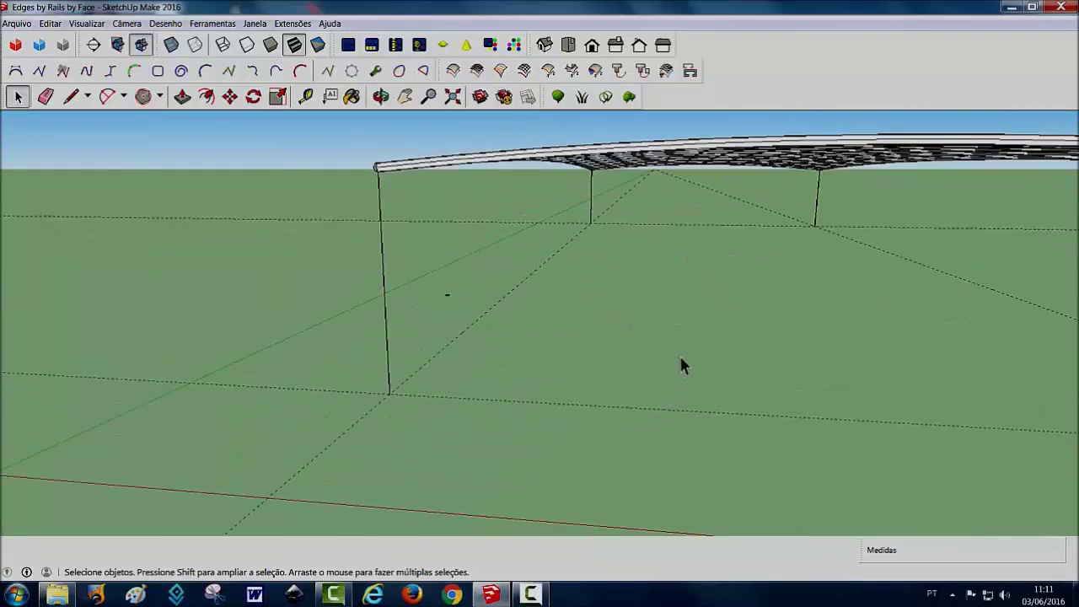
{"action": "mouse_move", "coordinate": [675, 336]}
{"action": "middle_mouse_down"}
{"action": "mouse_move", "coordinate": [728, 410]}
{"action": "mouse_move", "coordinate": [726, 360]}
{"action": "mouse_move", "coordinate": [742, 378]}
{"action": "mouse_move", "coordinate": [744, 358]}
{"action": "middle_mouse_up"}
{"action": "scroll", "coordinate": [726, 360], "scroll_direction": "up", "scroll_amount": 3}
{"action": "scroll", "coordinate": [727, 372], "scroll_direction": "up", "scroll_amount": 3}
{"action": "scroll", "coordinate": [740, 361], "scroll_direction": "down", "scroll_amount": 3}
{"action": "scroll", "coordinate": [554, 284], "scroll_direction": "up", "scroll_amount": 2}
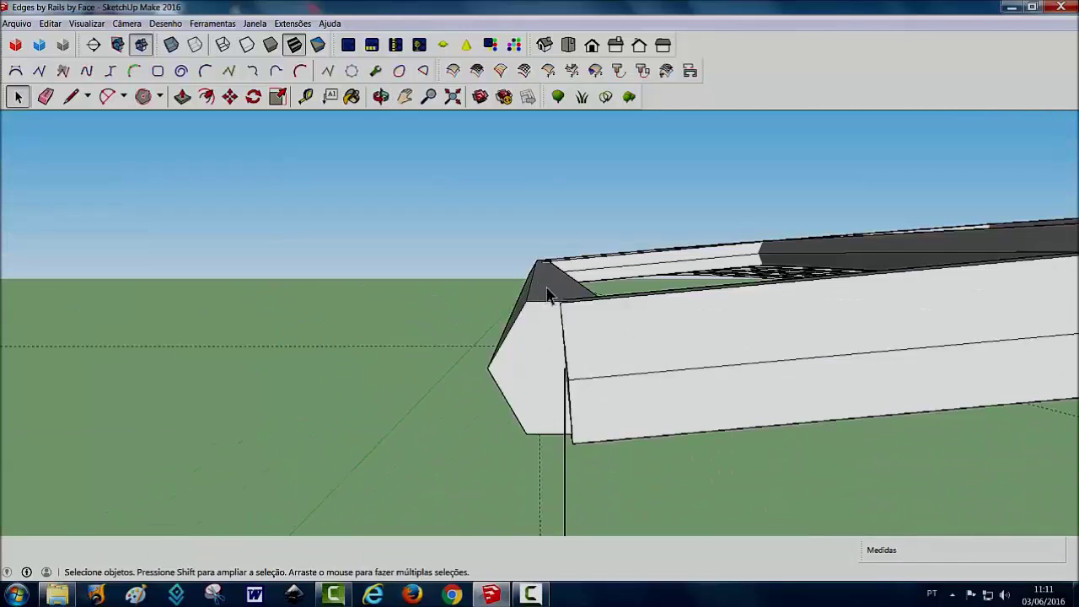
{"action": "mouse_move", "coordinate": [554, 284]}
{"action": "middle_mouse_down"}
{"action": "mouse_move", "coordinate": [544, 287]}
{"action": "mouse_move", "coordinate": [641, 306]}
{"action": "mouse_move", "coordinate": [694, 301]}
{"action": "mouse_move", "coordinate": [667, 371]}
{"action": "mouse_move", "coordinate": [762, 342]}
{"action": "mouse_move", "coordinate": [759, 289]}
{"action": "middle_mouse_up"}
{"action": "scroll", "coordinate": [587, 298], "scroll_direction": "up", "scroll_amount": 1}
{"action": "scroll", "coordinate": [588, 297], "scroll_direction": "up", "scroll_amount": 1}
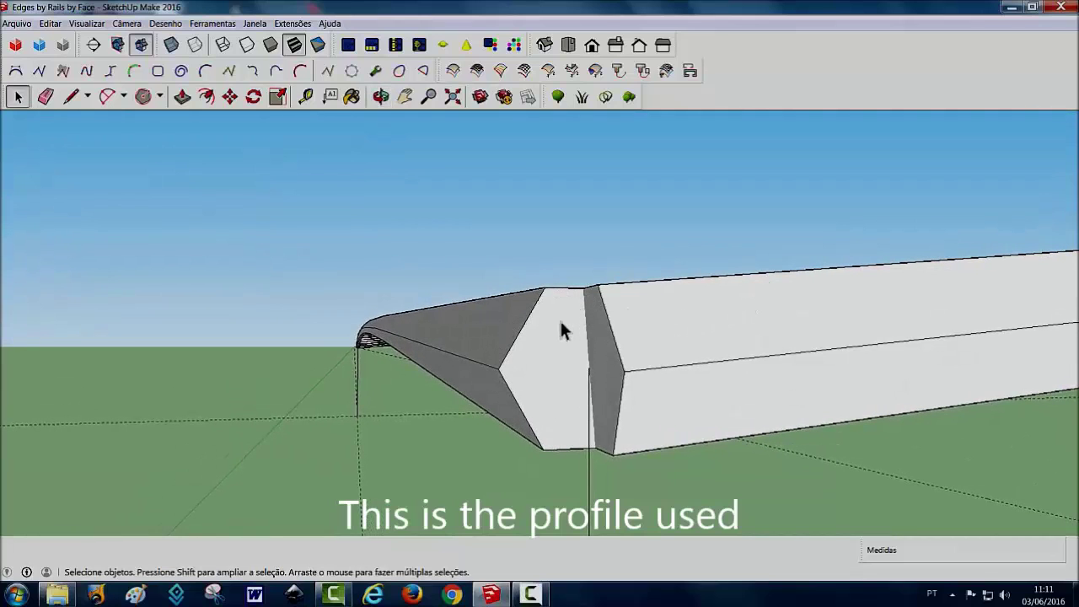
{"action": "scroll", "coordinate": [653, 313], "scroll_direction": "up", "scroll_amount": 1}
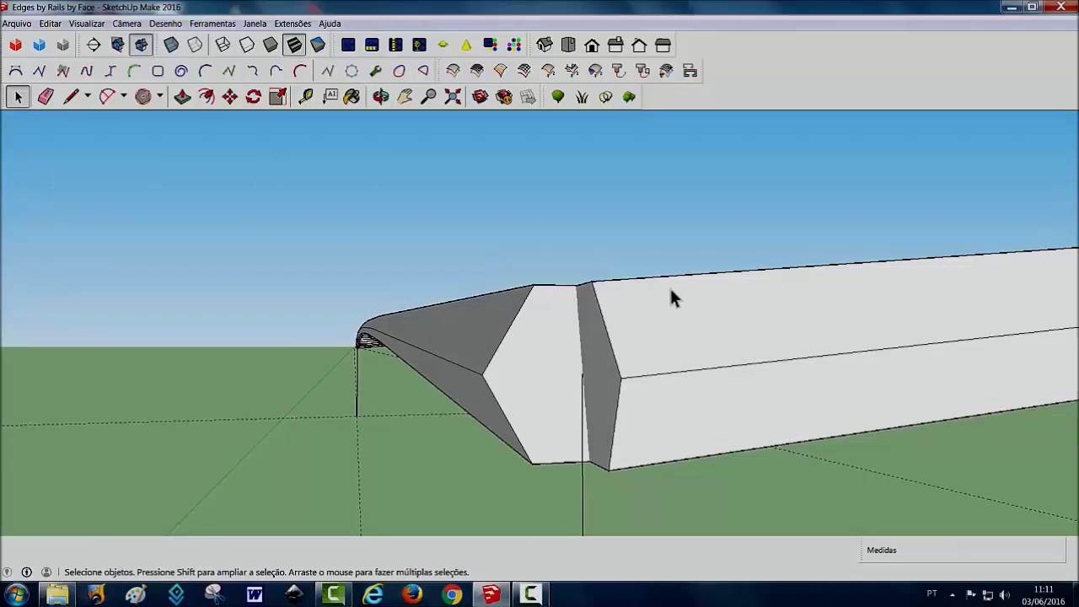
{"action": "mouse_move", "coordinate": [672, 295]}
{"action": "middle_mouse_down"}
{"action": "mouse_move", "coordinate": [675, 303]}
{"action": "mouse_move", "coordinate": [656, 270]}
{"action": "mouse_move", "coordinate": [663, 236]}
{"action": "mouse_move", "coordinate": [629, 336]}
{"action": "mouse_move", "coordinate": [631, 312]}
{"action": "middle_mouse_up"}
{"action": "scroll", "coordinate": [656, 256], "scroll_direction": "down", "scroll_amount": 3}
{"action": "scroll", "coordinate": [632, 310], "scroll_direction": "up", "scroll_amount": 2}
{"action": "scroll", "coordinate": [634, 308], "scroll_direction": "up", "scroll_amount": 2}
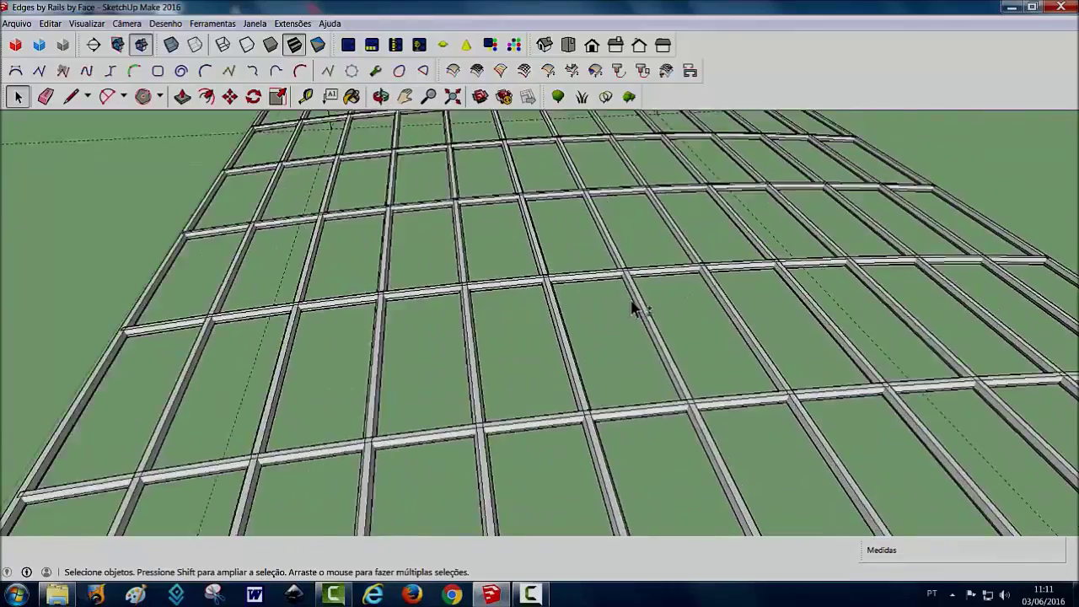
{"action": "scroll", "coordinate": [634, 308], "scroll_direction": "up", "scroll_amount": 1}
{"action": "scroll", "coordinate": [633, 308], "scroll_direction": "up", "scroll_amount": 2}
{"action": "scroll", "coordinate": [633, 308], "scroll_direction": "up", "scroll_amount": 2}
{"action": "scroll", "coordinate": [634, 307], "scroll_direction": "up", "scroll_amount": 1}
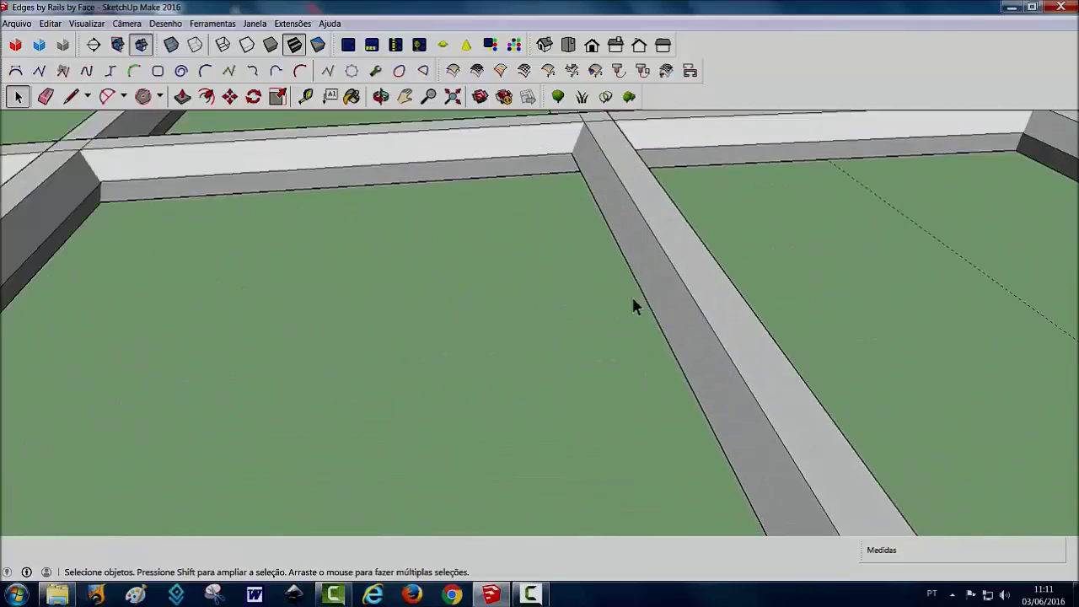
{"action": "scroll", "coordinate": [633, 307], "scroll_direction": "up", "scroll_amount": 2}
{"action": "mouse_move", "coordinate": [632, 292]}
{"action": "middle_mouse_down"}
{"action": "mouse_move", "coordinate": [605, 414]}
{"action": "mouse_move", "coordinate": [616, 304]}
{"action": "mouse_move", "coordinate": [607, 346]}
{"action": "mouse_move", "coordinate": [626, 301]}
{"action": "mouse_move", "coordinate": [624, 315]}
{"action": "middle_mouse_up"}
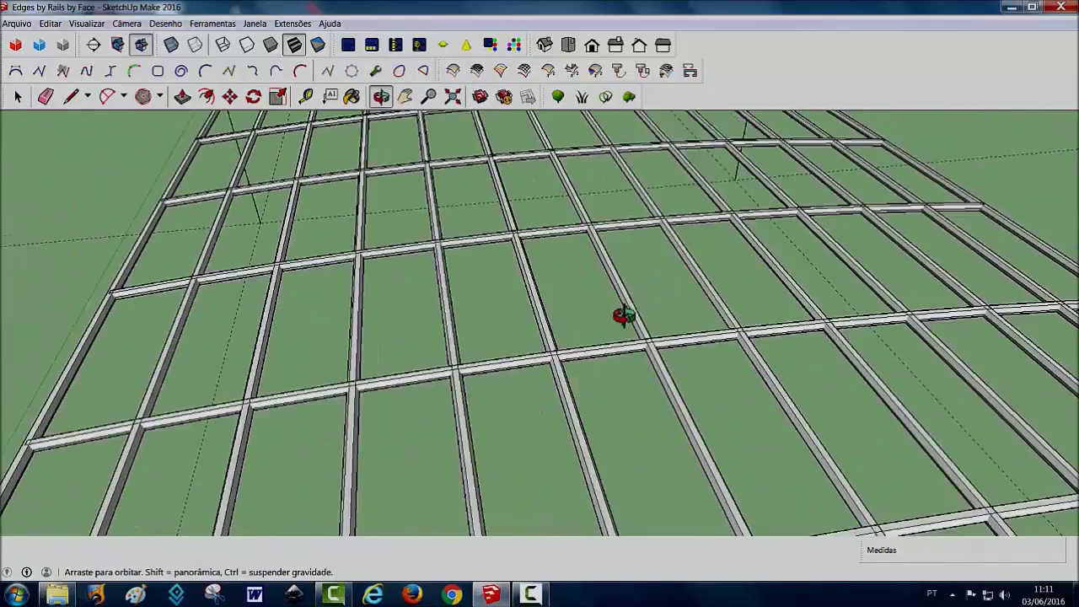
{"action": "scroll", "coordinate": [624, 313], "scroll_direction": "up", "scroll_amount": 2}
{"action": "scroll", "coordinate": [626, 310], "scroll_direction": "up", "scroll_amount": 2}
{"action": "scroll", "coordinate": [628, 313], "scroll_direction": "up", "scroll_amount": 1}
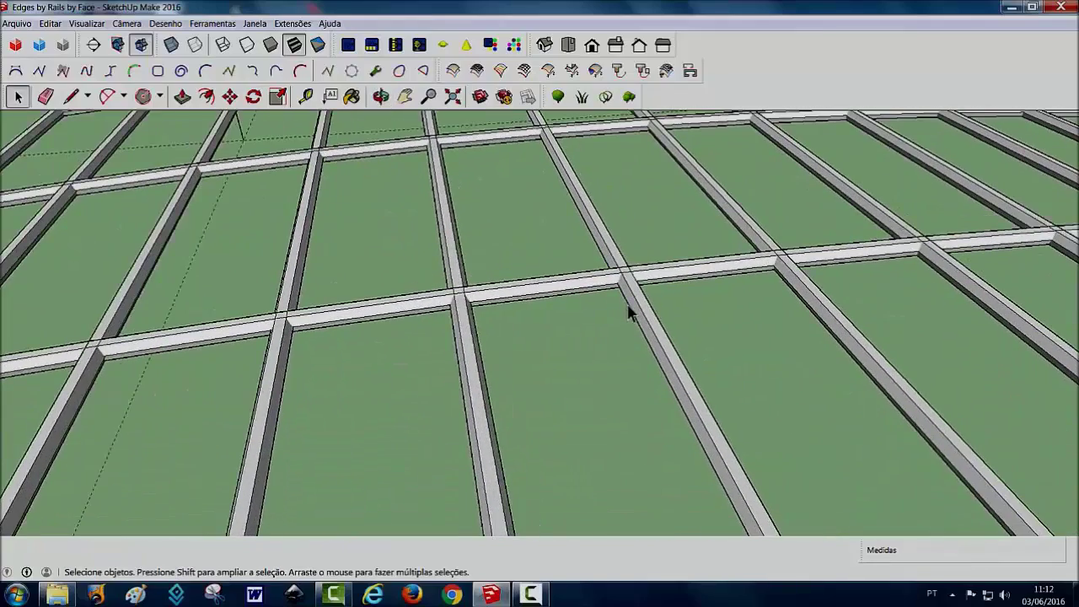
{"action": "scroll", "coordinate": [628, 312], "scroll_direction": "up", "scroll_amount": 1}
{"action": "scroll", "coordinate": [629, 313], "scroll_direction": "up", "scroll_amount": 2}
{"action": "scroll", "coordinate": [634, 319], "scroll_direction": "up", "scroll_amount": 2}
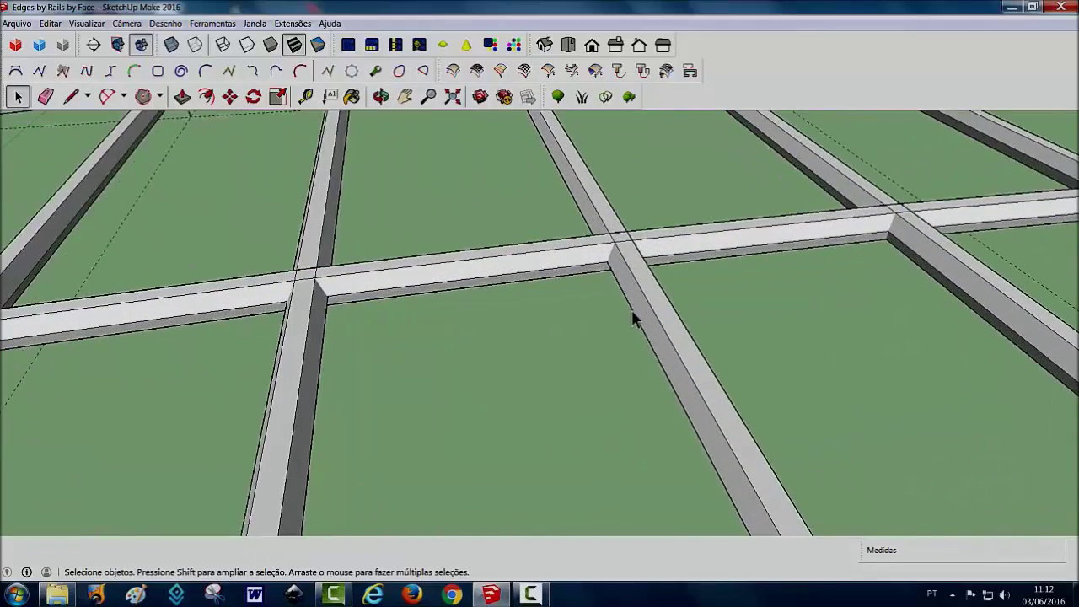
{"action": "scroll", "coordinate": [634, 317], "scroll_direction": "up", "scroll_amount": 1}
{"action": "scroll", "coordinate": [634, 313], "scroll_direction": "up", "scroll_amount": 1}
{"action": "scroll", "coordinate": [616, 312], "scroll_direction": "up", "scroll_amount": 1}
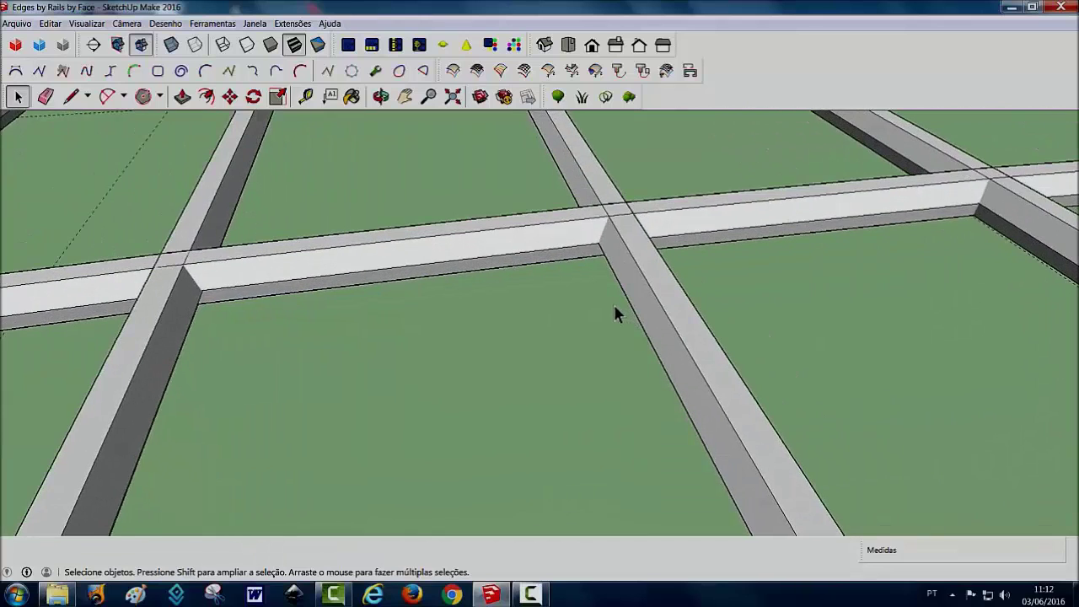
{"action": "scroll", "coordinate": [613, 305], "scroll_direction": "up", "scroll_amount": 1}
{"action": "scroll", "coordinate": [569, 305], "scroll_direction": "up", "scroll_amount": 1}
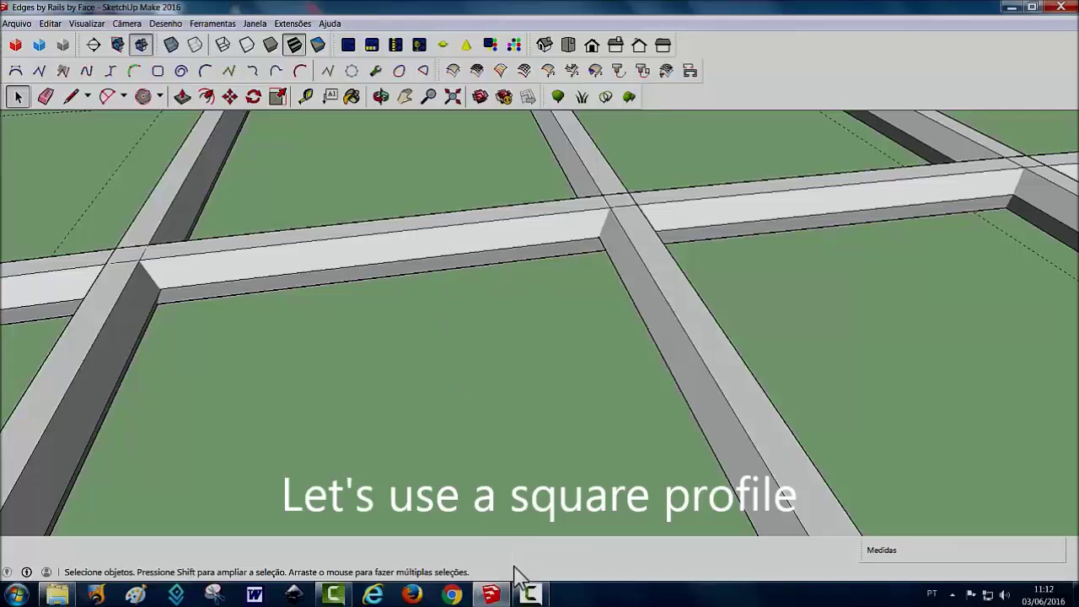
Set the camera field of view to 10 degrees for a close look at the front corner.
{"action": "left_click", "coordinate": [531, 596]}
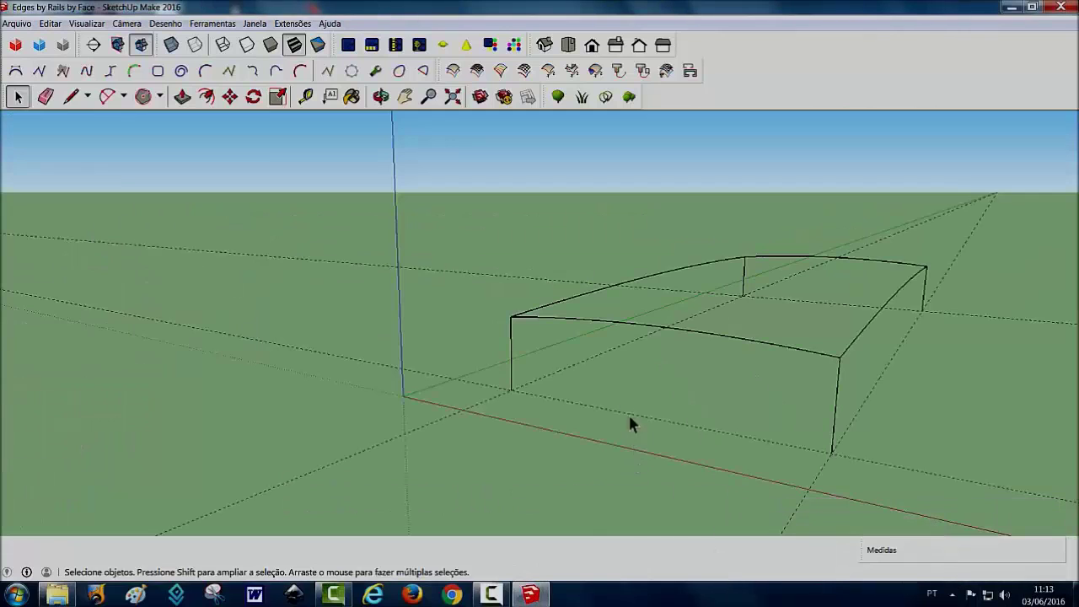
{"action": "left_click", "coordinate": [428, 96]}
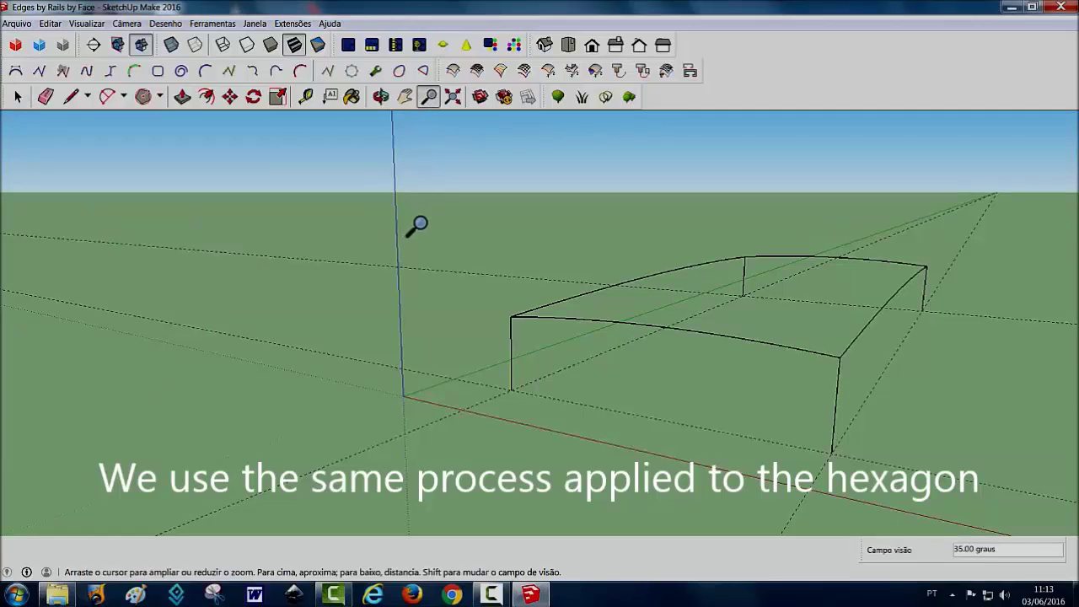
{"action": "type", "text": "10"}
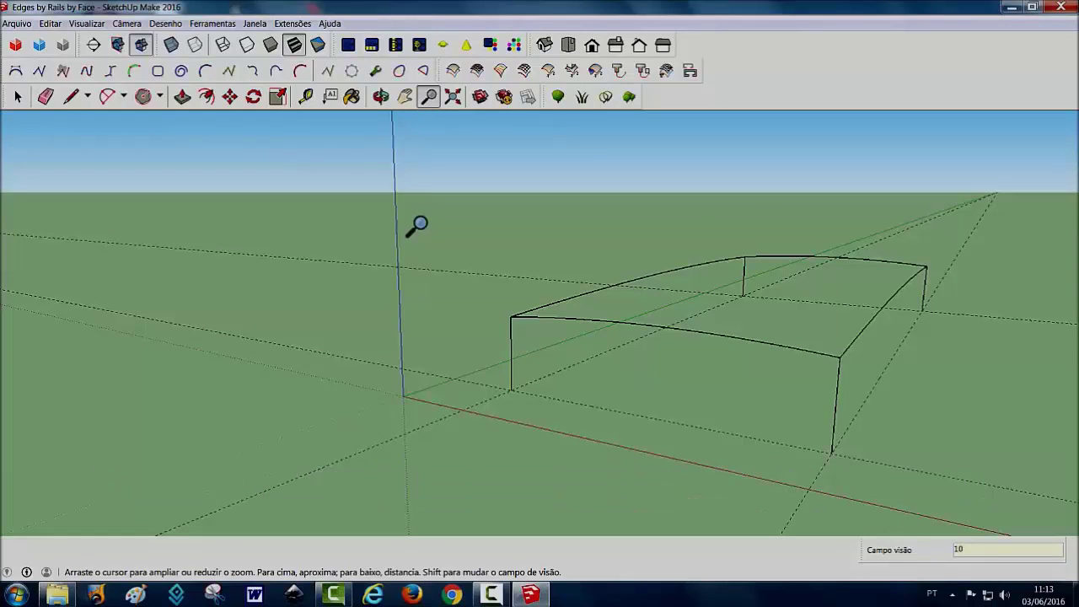
{"action": "key", "text": "Return"}
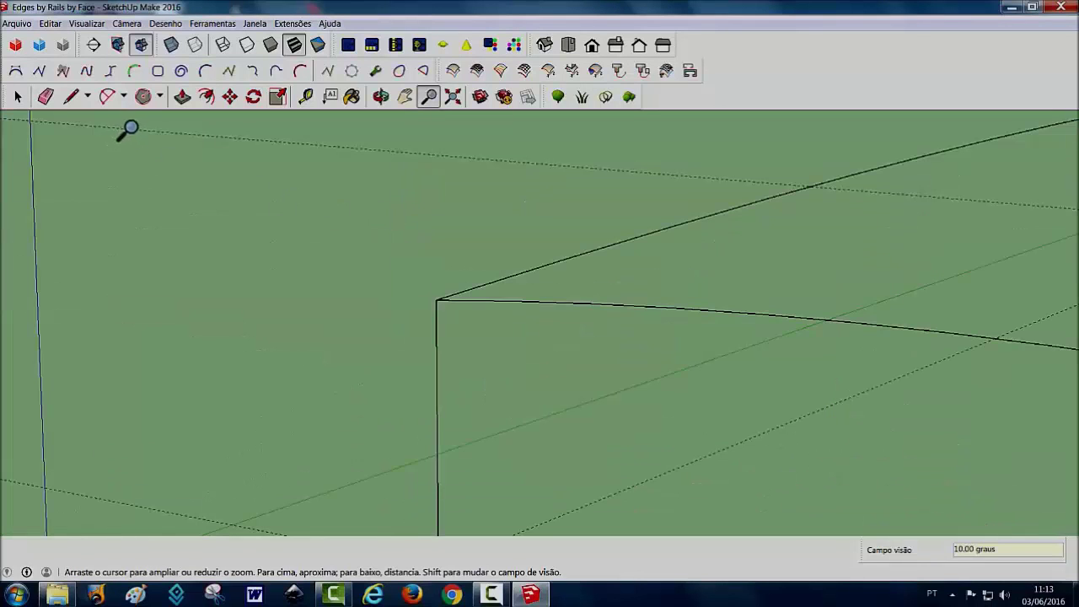
{"action": "left_click", "coordinate": [145, 98]}
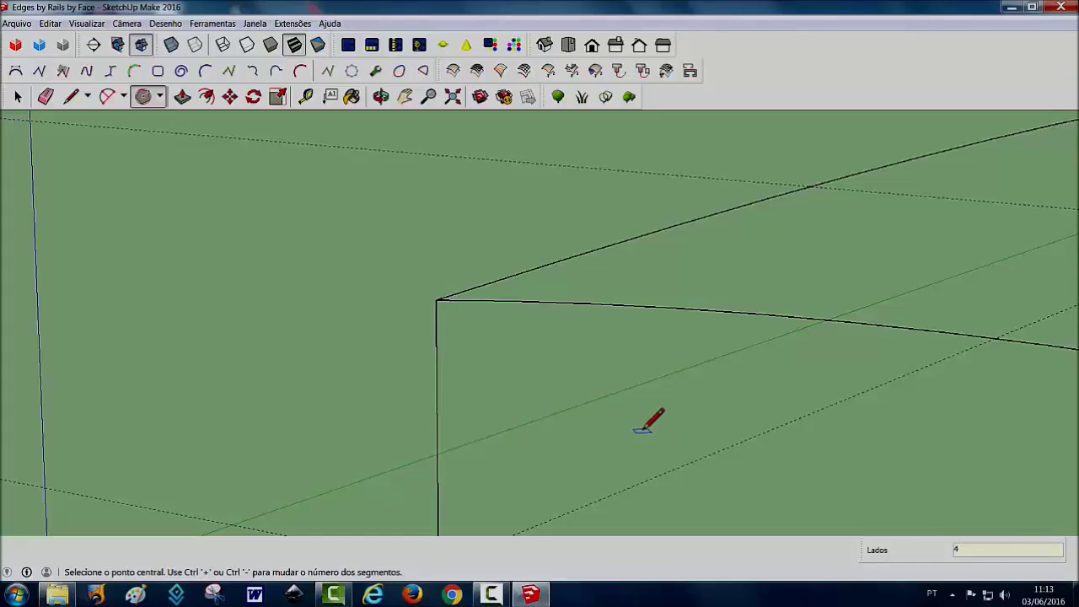
Draw a four-sided square profile of 0.02 radius beside the front post.
{"action": "left_click", "coordinate": [643, 430]}
{"action": "key", "text": "Escape"}
{"action": "left_click", "coordinate": [644, 428]}
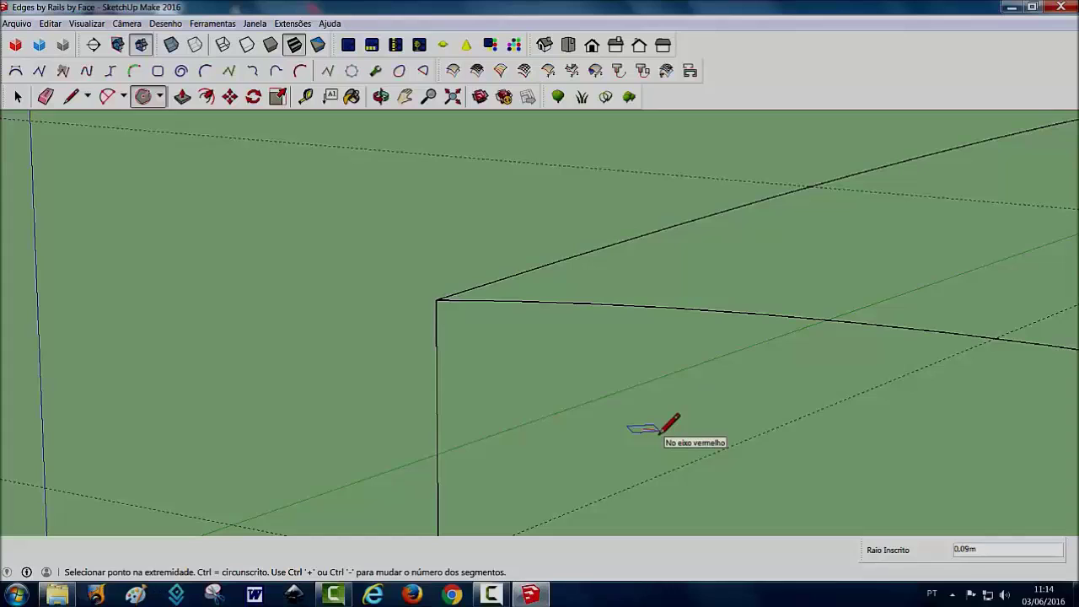
{"action": "type", "text": "0."}
{"action": "type", "text": "0"}
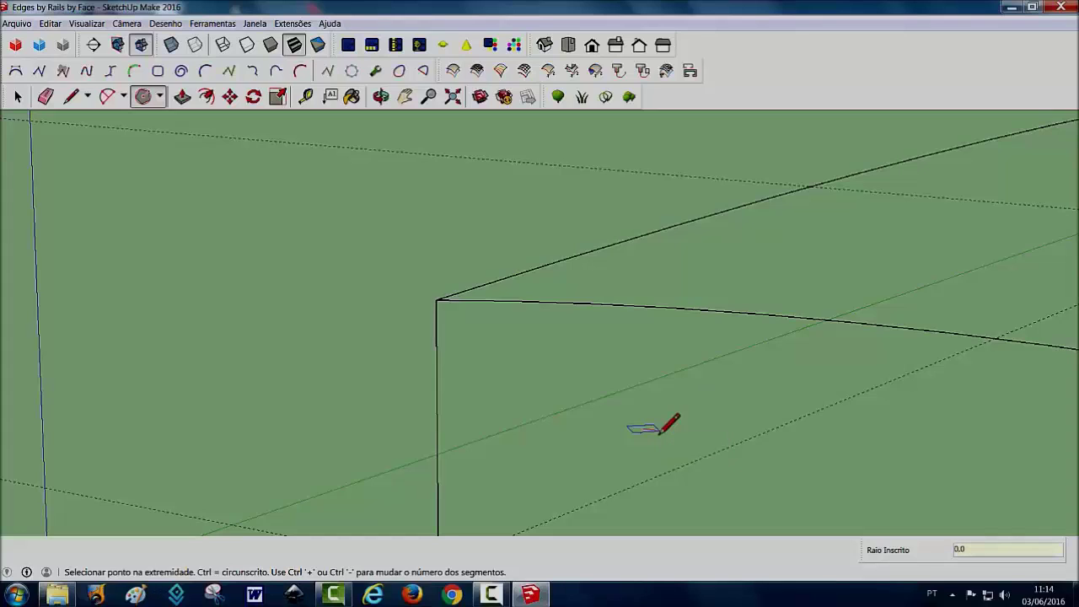
{"action": "type", "text": "2"}
{"action": "key", "text": "Return"}
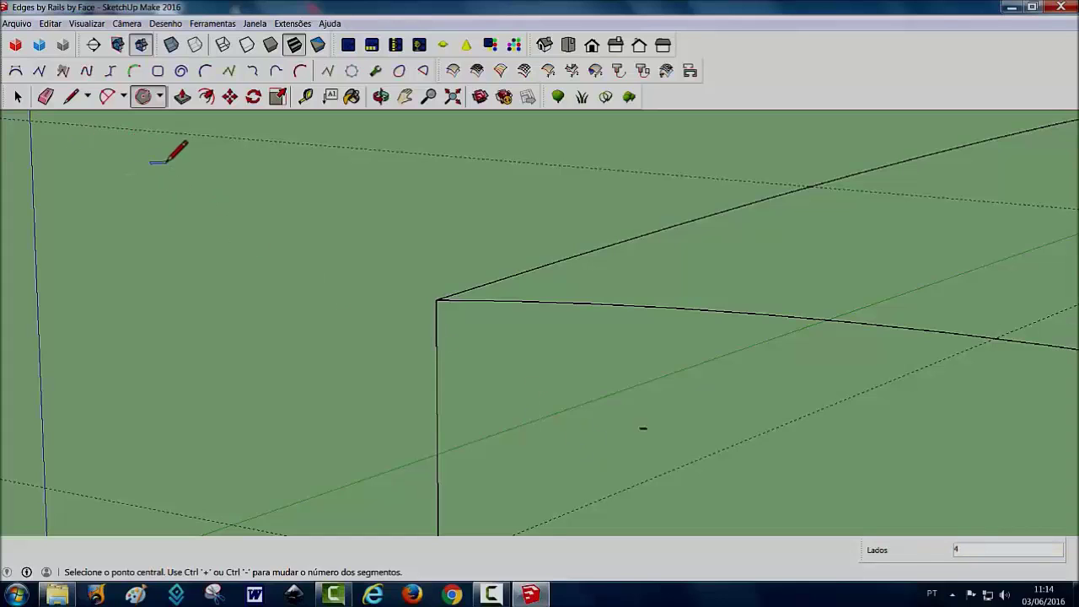
Return the camera field of view to 35 degrees.
{"action": "left_click", "coordinate": [430, 95]}
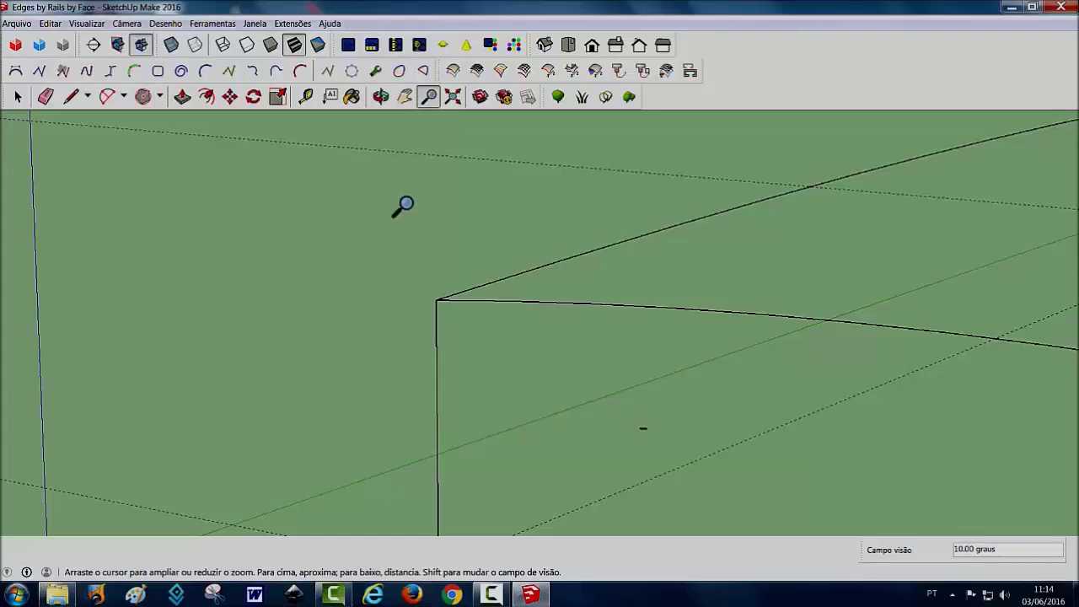
{"action": "type", "text": "35"}
{"action": "key", "text": "Return"}
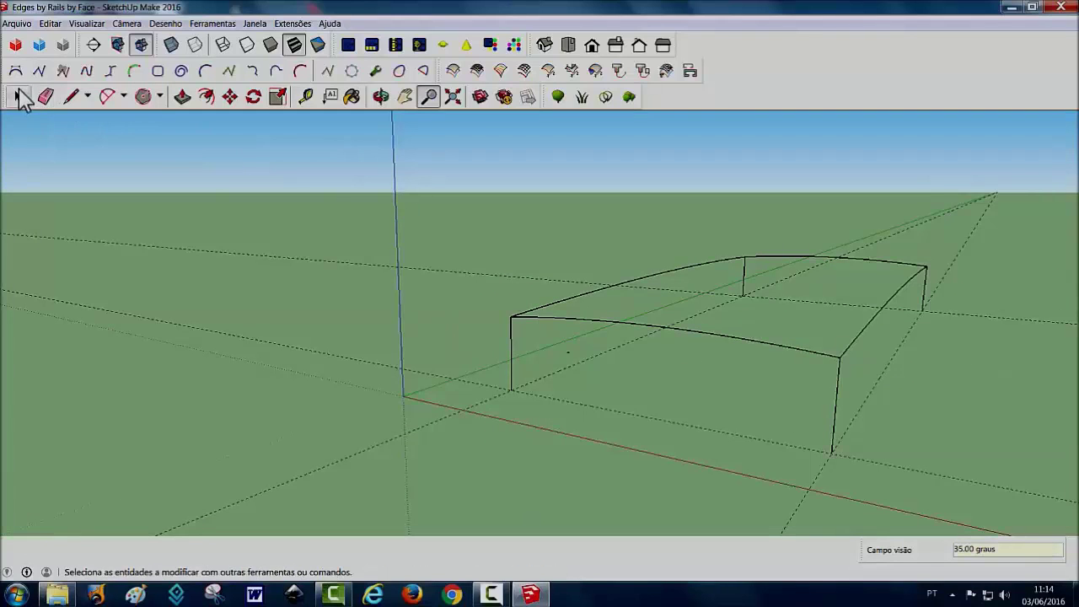
Extrude rails by face using front profile, left/right rails, back melding profile, keeping the original curves.
{"action": "left_click", "coordinate": [18, 96]}
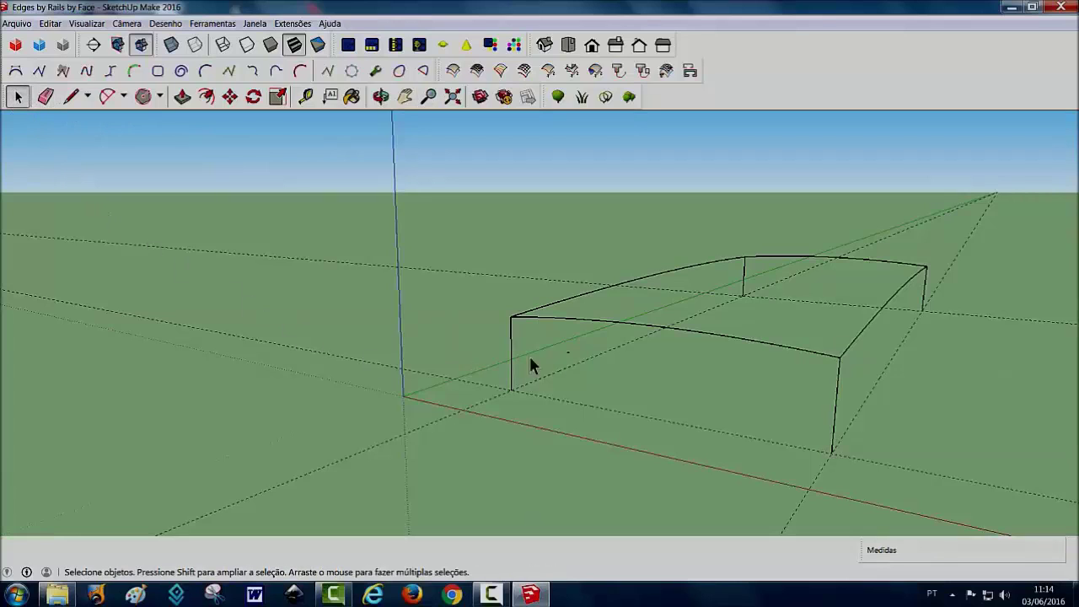
{"action": "left_click_drag", "start_coordinate": [586, 364], "coordinate": [588, 364]}
{"action": "left_click", "coordinate": [666, 72]}
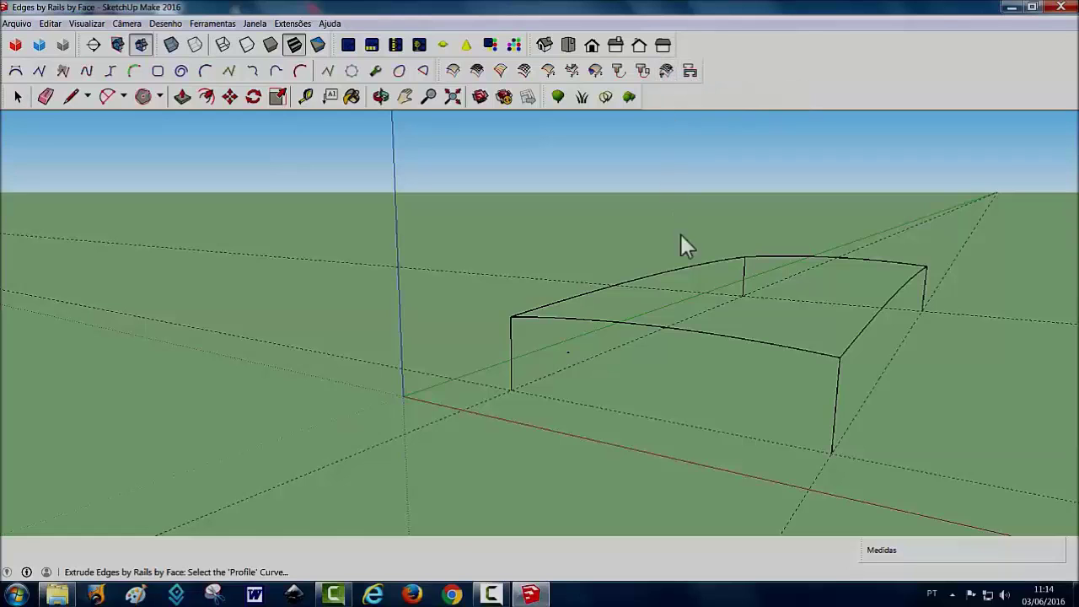
{"action": "left_click", "coordinate": [671, 329]}
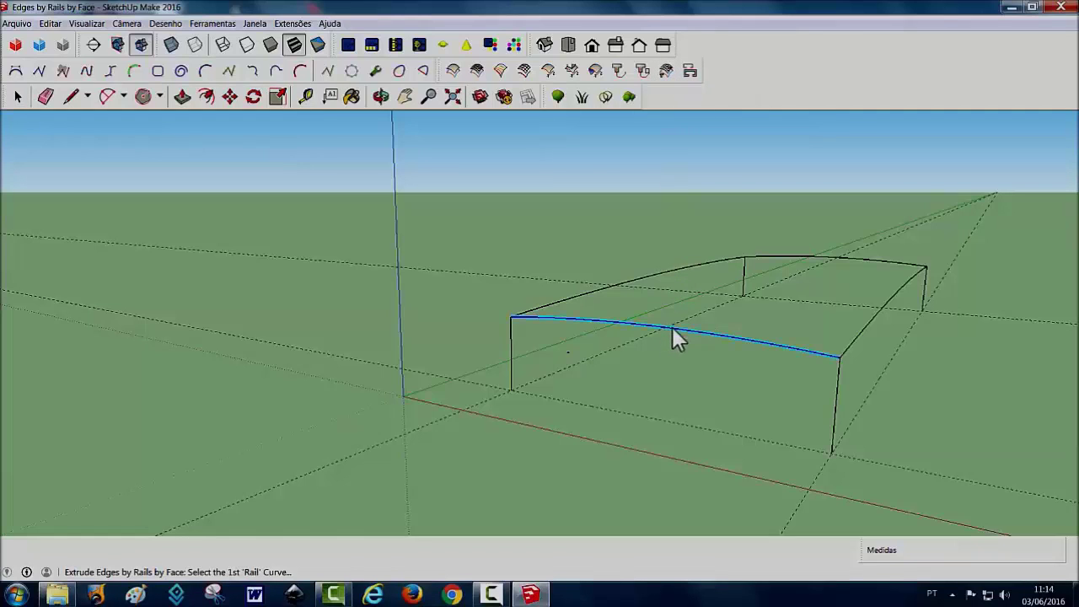
{"action": "left_click", "coordinate": [613, 287]}
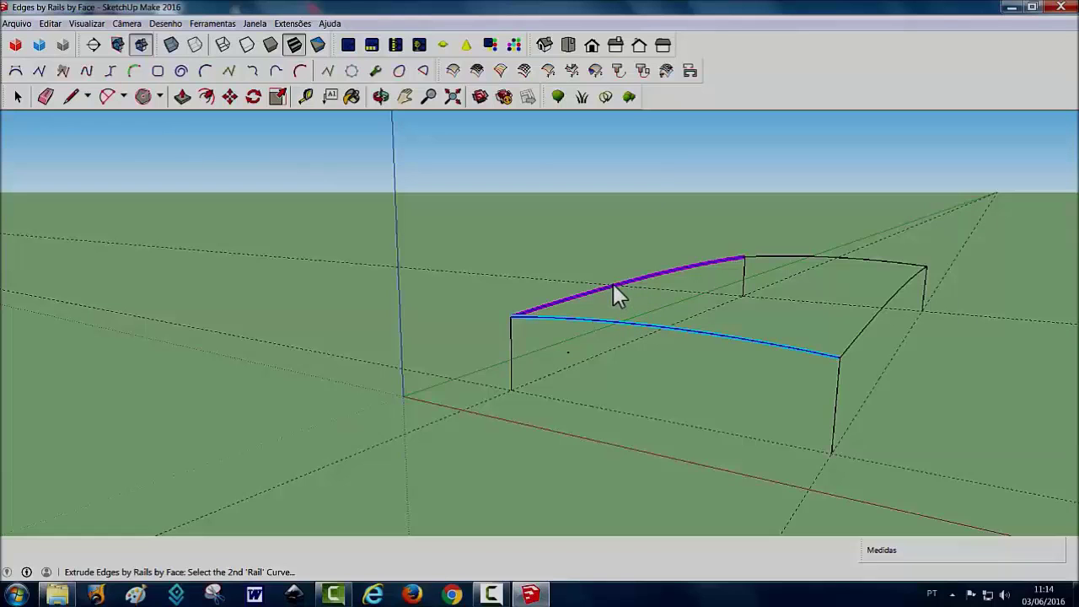
{"action": "left_click", "coordinate": [853, 342]}
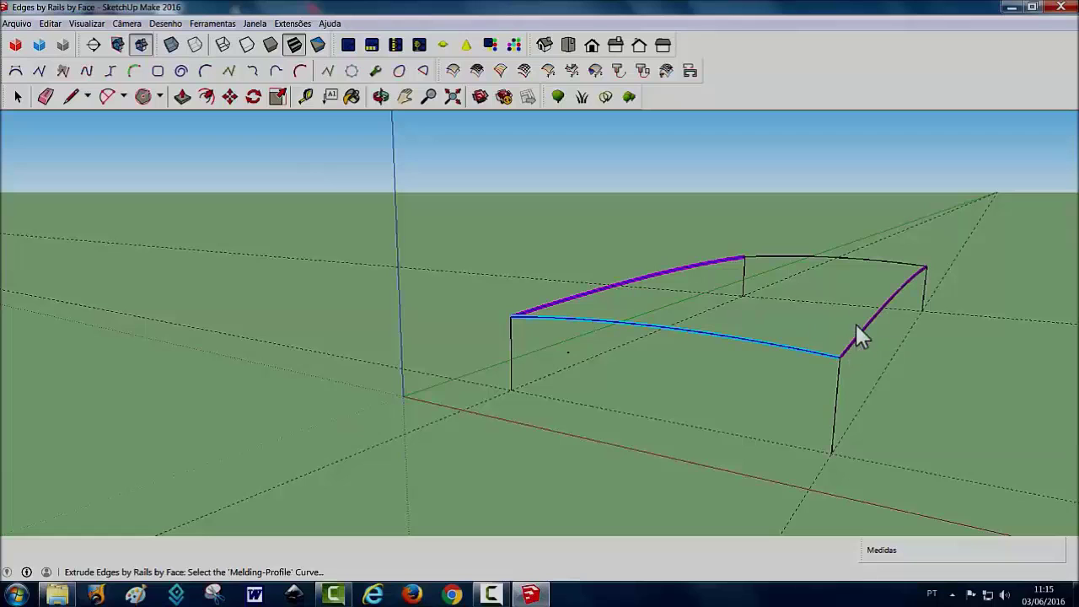
{"action": "left_click", "coordinate": [857, 259]}
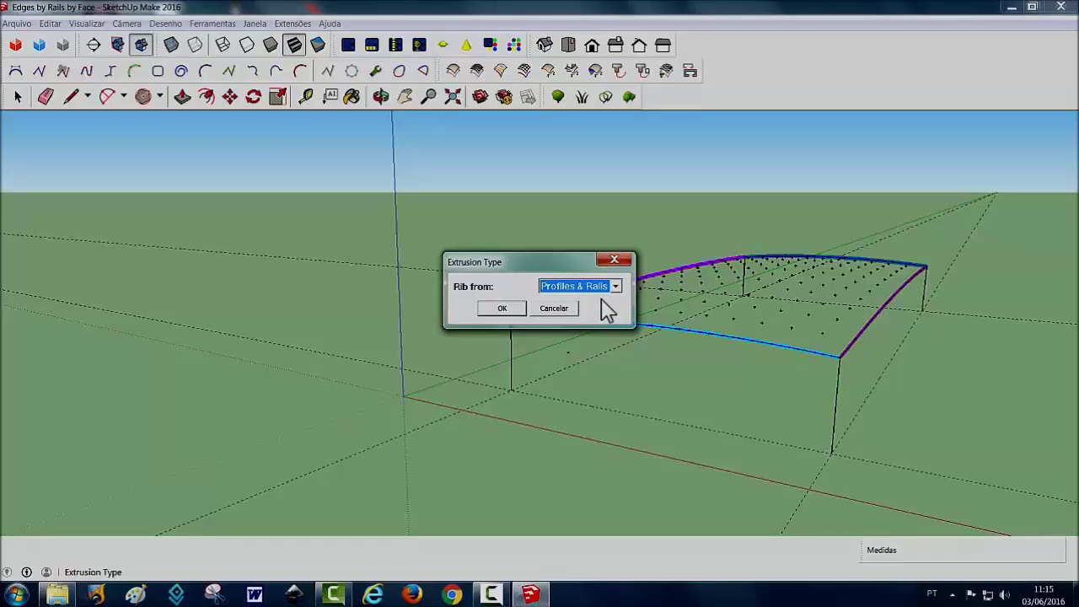
{"action": "left_click", "coordinate": [509, 310]}
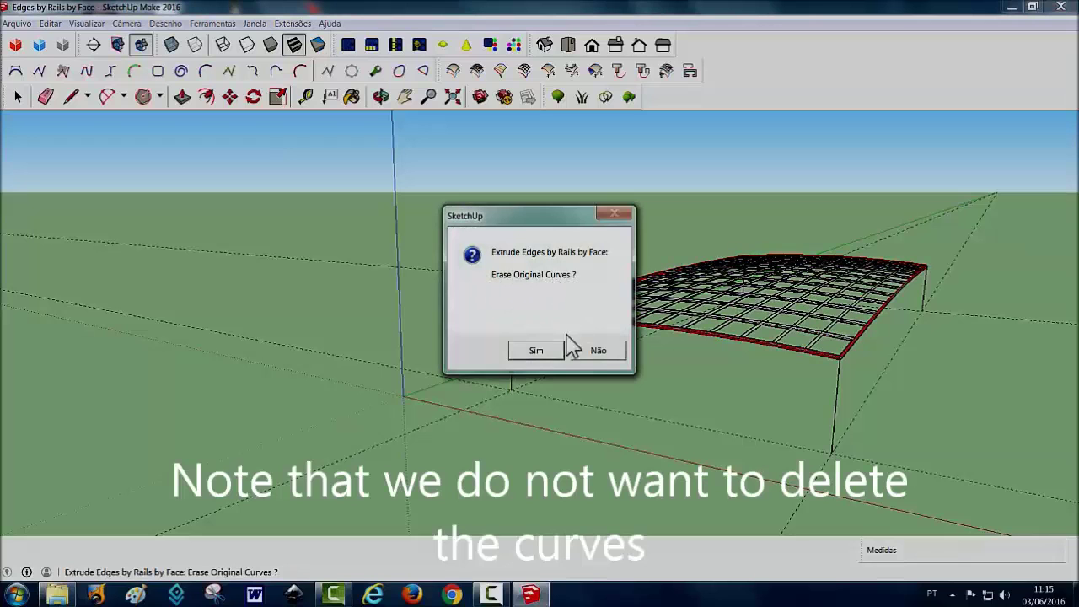
{"action": "left_click", "coordinate": [600, 353]}
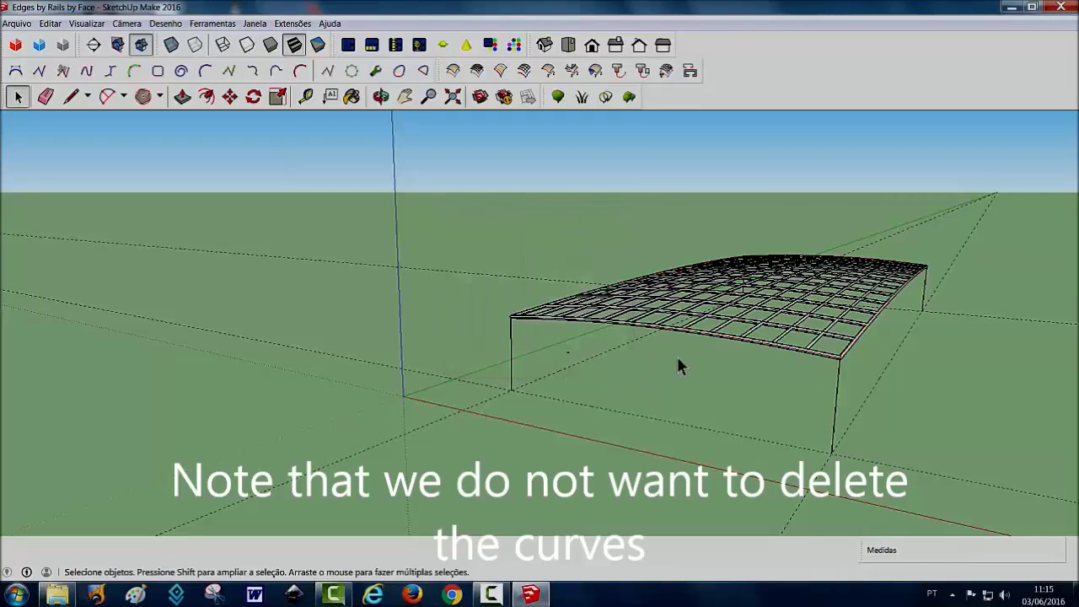
{"action": "mouse_move", "coordinate": [655, 356]}
{"action": "middle_mouse_down"}
{"action": "mouse_move", "coordinate": [796, 363]}
{"action": "mouse_move", "coordinate": [785, 356]}
{"action": "middle_mouse_up"}
{"action": "scroll", "coordinate": [784, 354], "scroll_direction": "up", "scroll_amount": 2}
{"action": "scroll", "coordinate": [784, 352], "scroll_direction": "up", "scroll_amount": 2}
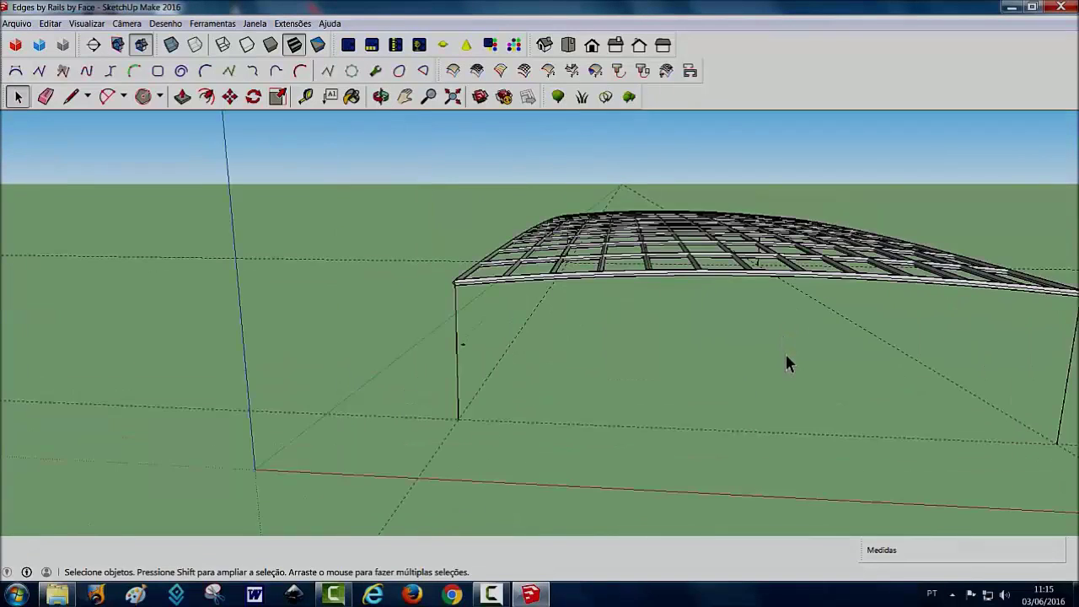
{"action": "scroll", "coordinate": [692, 373], "scroll_direction": "up", "scroll_amount": 2}
{"action": "mouse_move", "coordinate": [677, 373]}
{"action": "middle_mouse_down", "text": "shift"}
{"action": "mouse_move", "coordinate": [738, 392]}
{"action": "mouse_move", "coordinate": [742, 437]}
{"action": "middle_mouse_up", "text": "shift"}
{"action": "scroll", "coordinate": [718, 387], "scroll_direction": "up", "scroll_amount": 3}
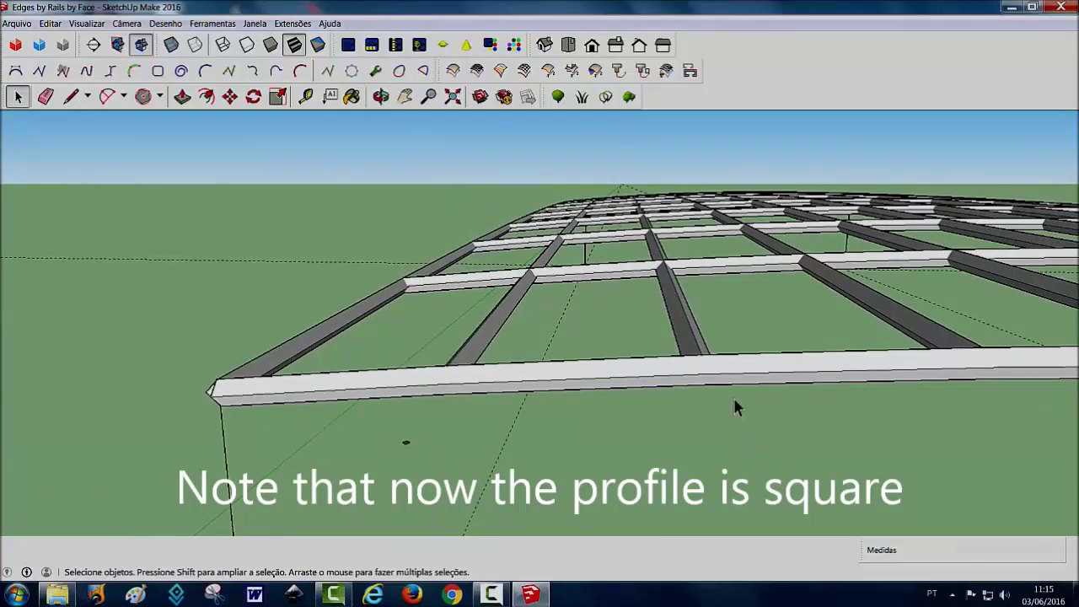
{"action": "scroll", "coordinate": [733, 396], "scroll_direction": "up", "scroll_amount": 2}
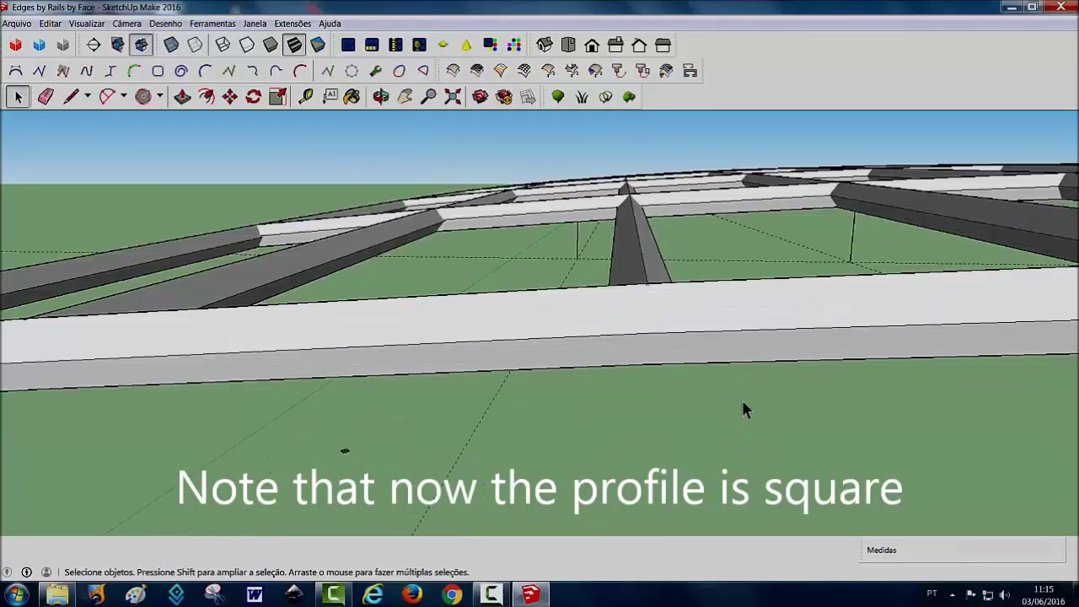
{"action": "mouse_move", "coordinate": [741, 397]}
{"action": "middle_mouse_down", "text": "shift"}
{"action": "mouse_move", "coordinate": [582, 377]}
{"action": "mouse_move", "coordinate": [621, 374]}
{"action": "middle_mouse_up", "text": "shift"}
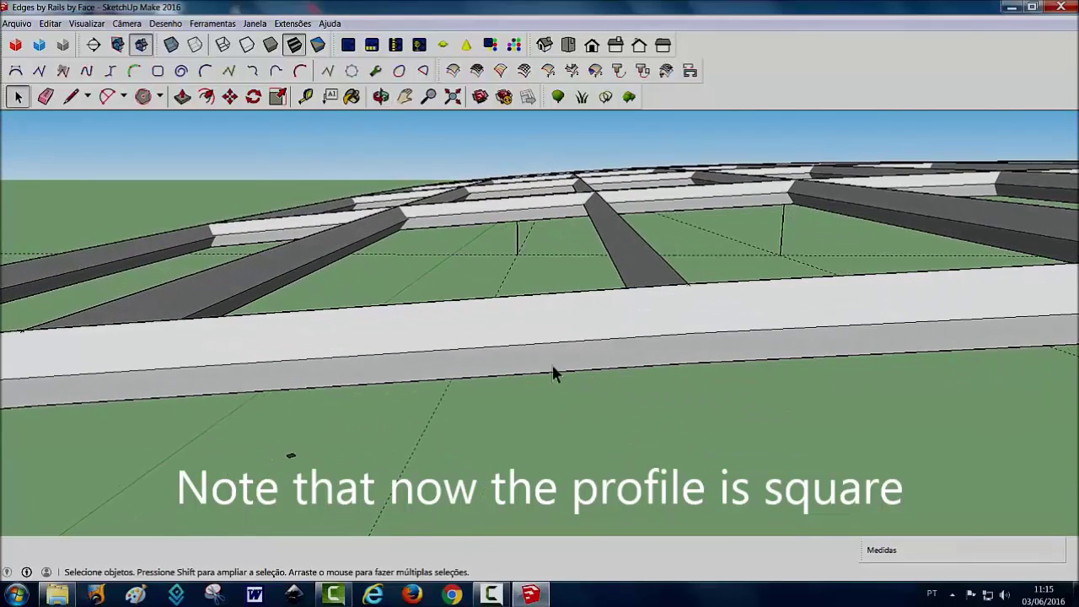
{"action": "mouse_move", "coordinate": [554, 374]}
{"action": "middle_mouse_down"}
{"action": "mouse_move", "coordinate": [779, 354]}
{"action": "mouse_move", "coordinate": [981, 313]}
{"action": "middle_mouse_up"}
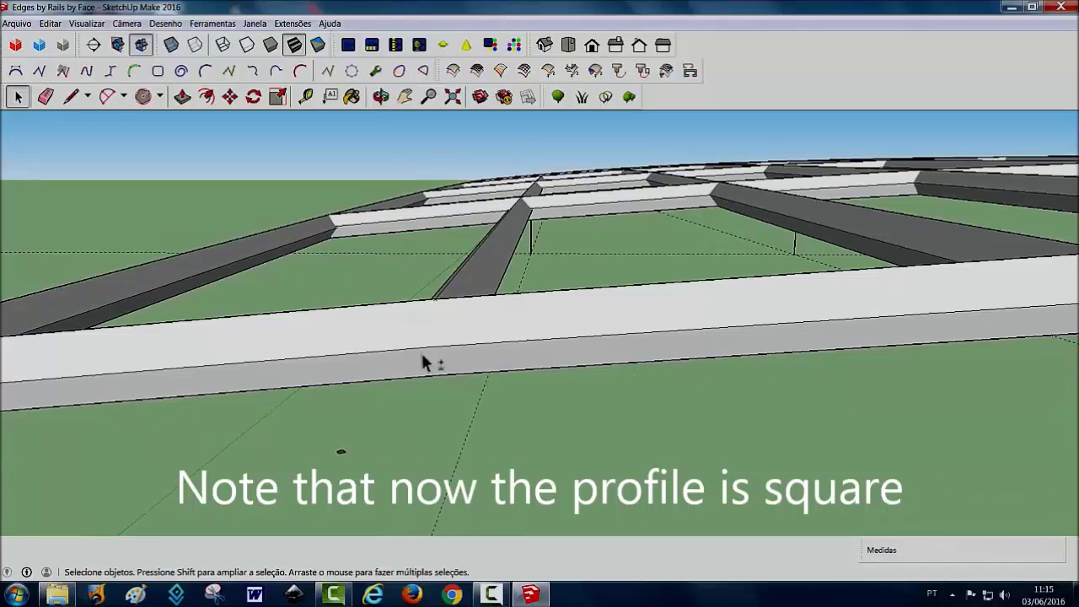
{"action": "mouse_move", "coordinate": [424, 362]}
{"action": "middle_mouse_down"}
{"action": "mouse_move", "coordinate": [723, 342]}
{"action": "mouse_move", "coordinate": [703, 366]}
{"action": "mouse_move", "coordinate": [615, 379]}
{"action": "mouse_move", "coordinate": [812, 354]}
{"action": "mouse_move", "coordinate": [638, 414]}
{"action": "mouse_move", "coordinate": [721, 398]}
{"action": "mouse_move", "coordinate": [759, 409]}
{"action": "mouse_move", "coordinate": [742, 414]}
{"action": "middle_mouse_up"}
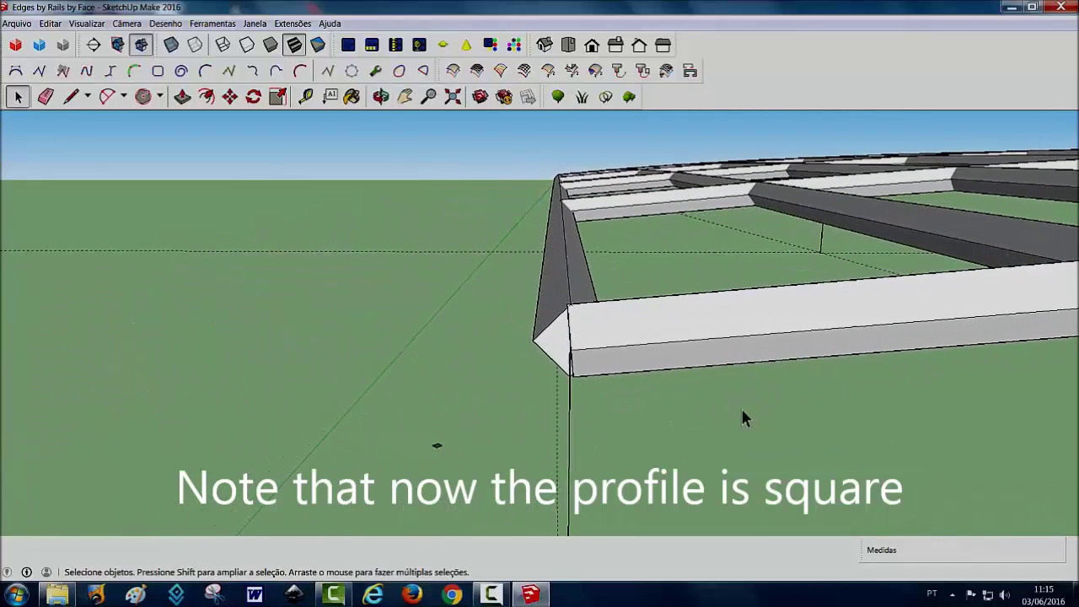